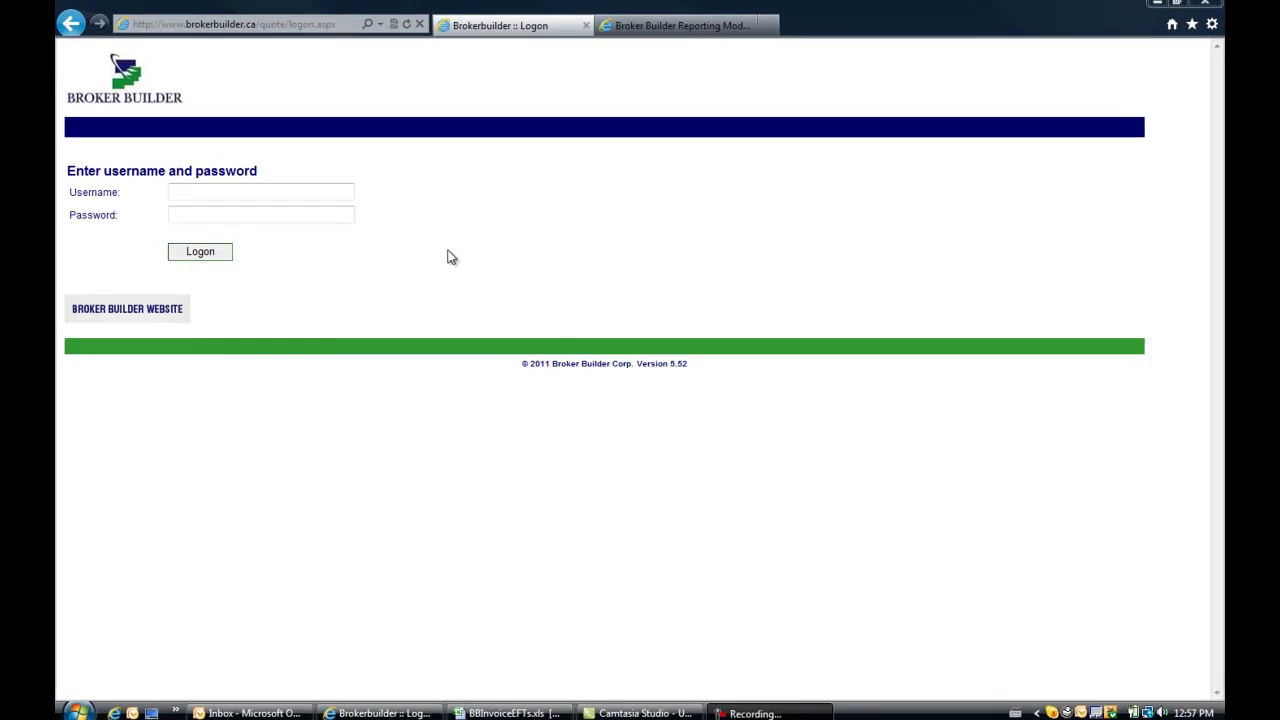
Log in to Broker Builder with the broker's username and password.
{"action": "left_click", "coordinate": [346, 195]}
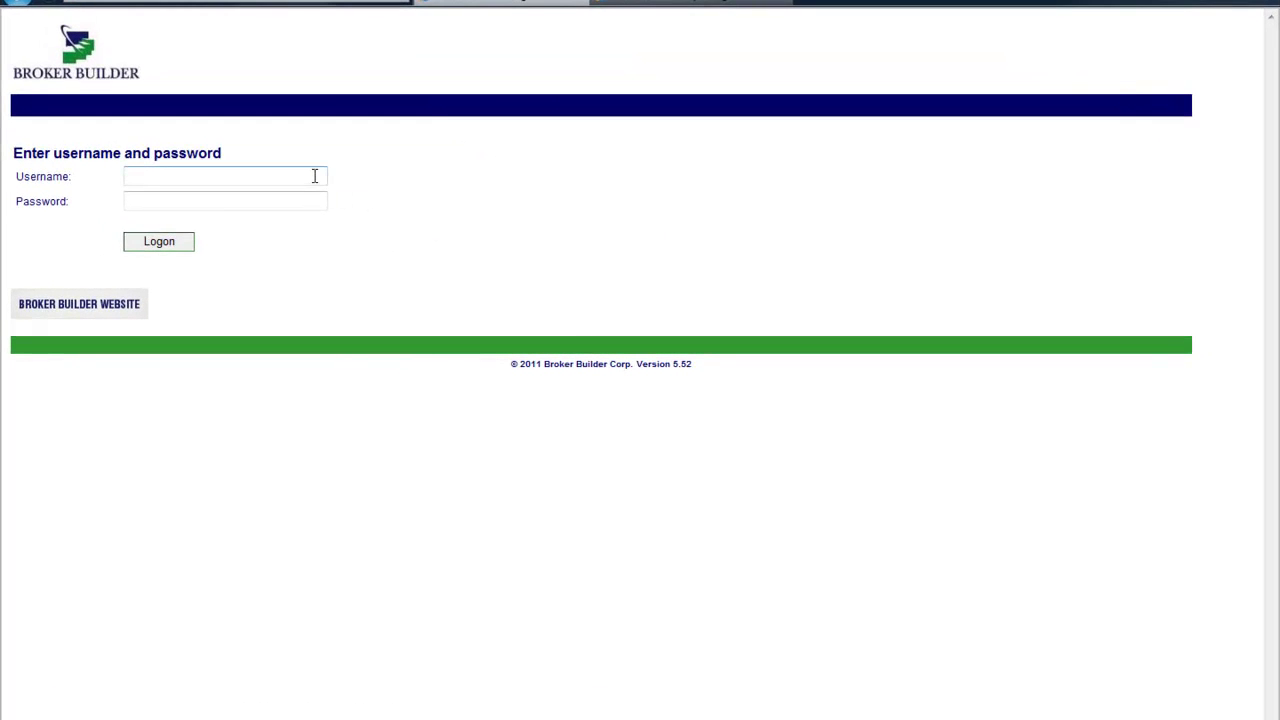
{"action": "left_click", "coordinate": [314, 176]}
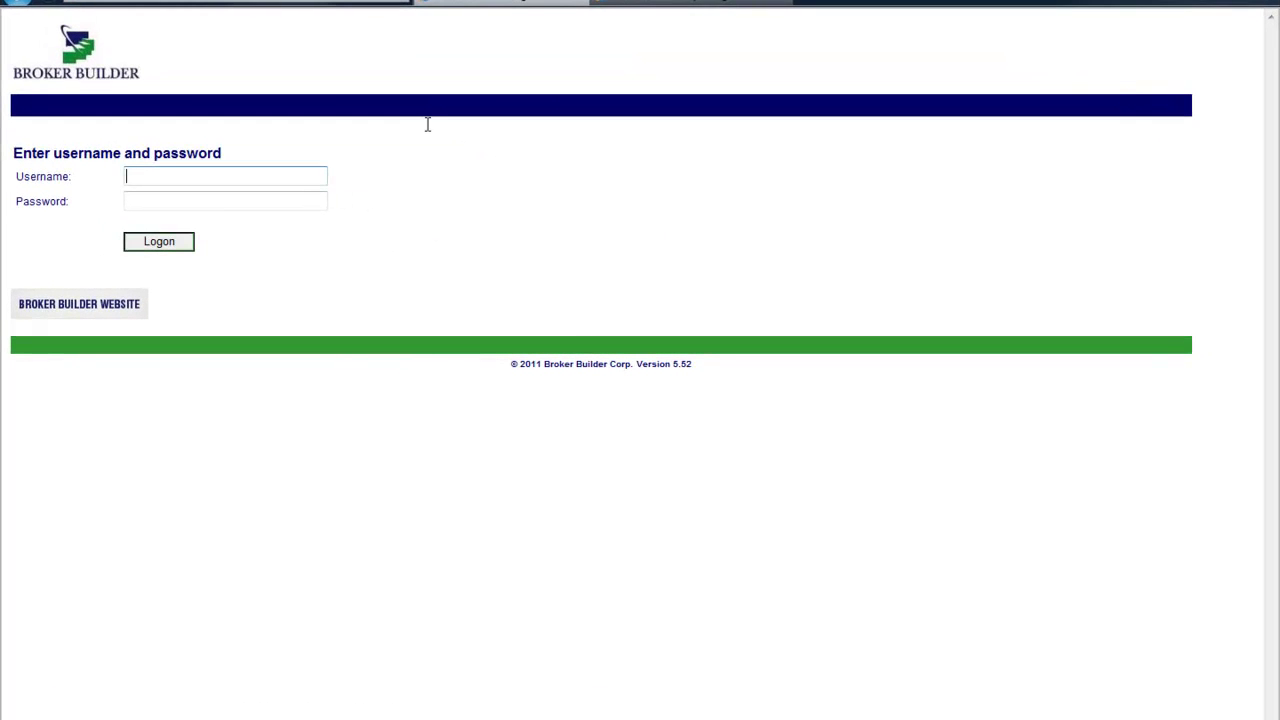
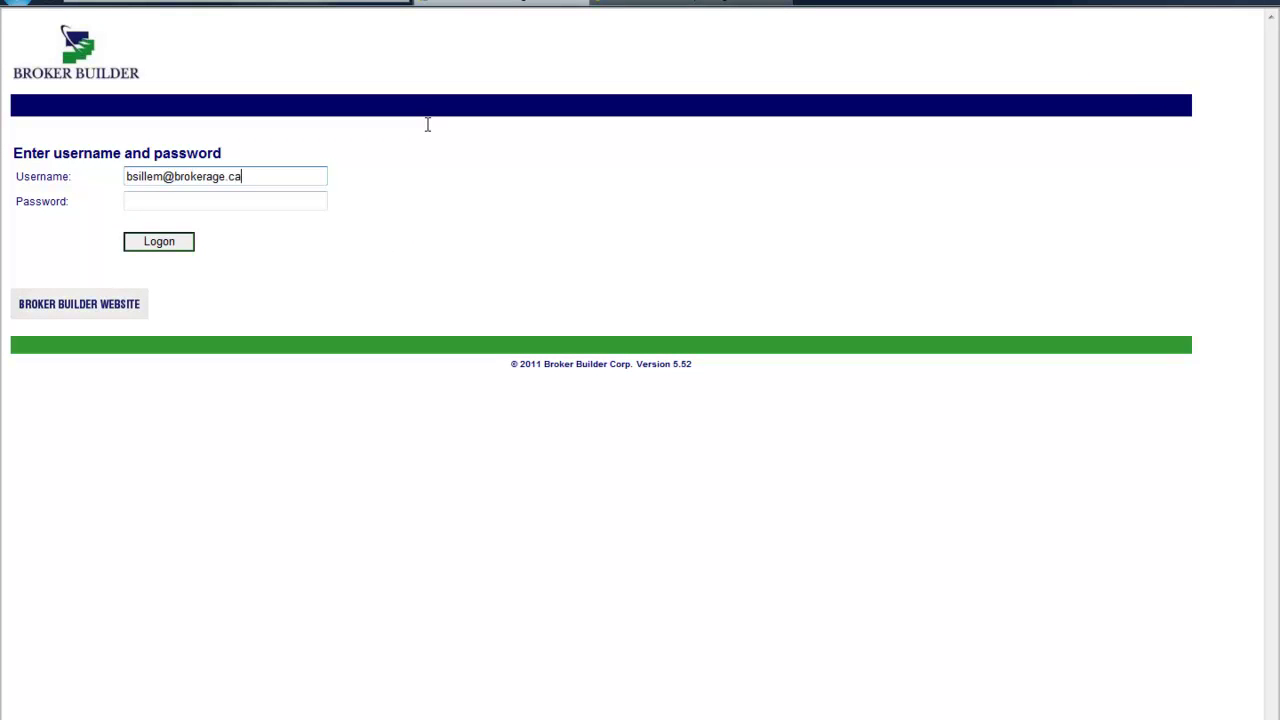
{"action": "key", "text": "Tab"}
{"action": "type", "text": "********"}
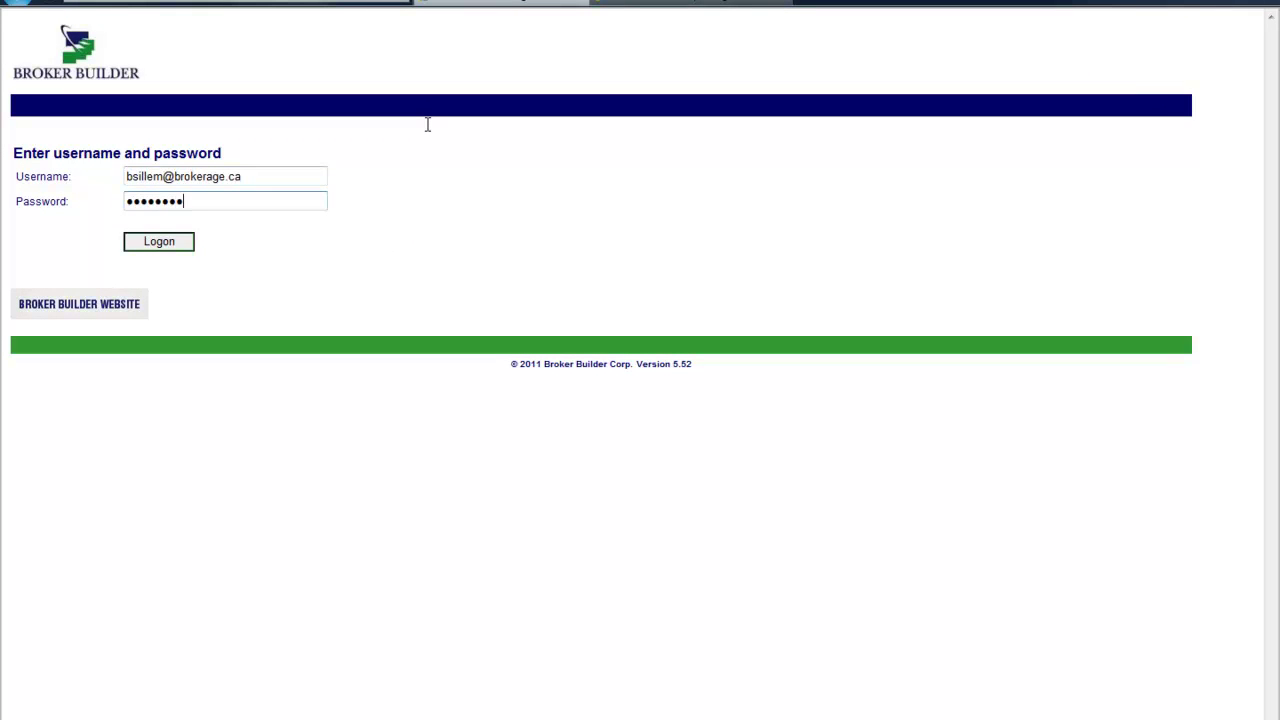
{"action": "key", "text": "Return"}
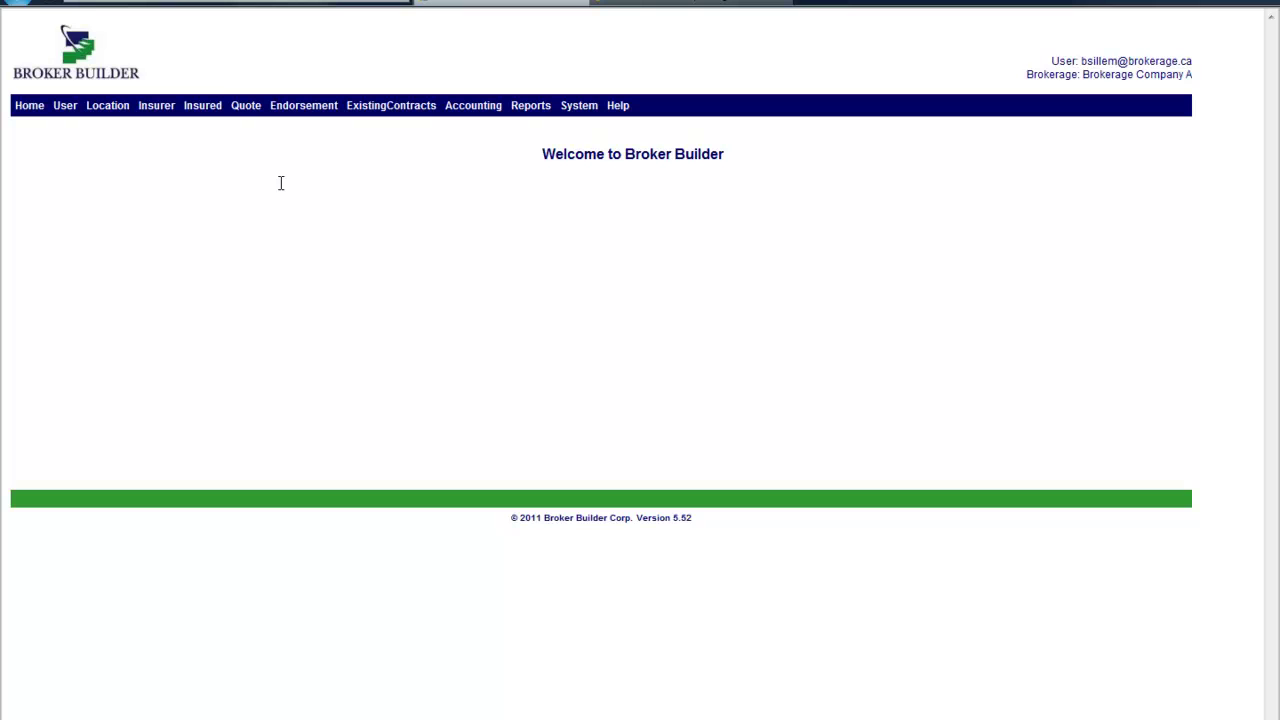
Start a new blank quote from the Quote menu.
{"action": "mouse_move", "coordinate": [243, 105]}
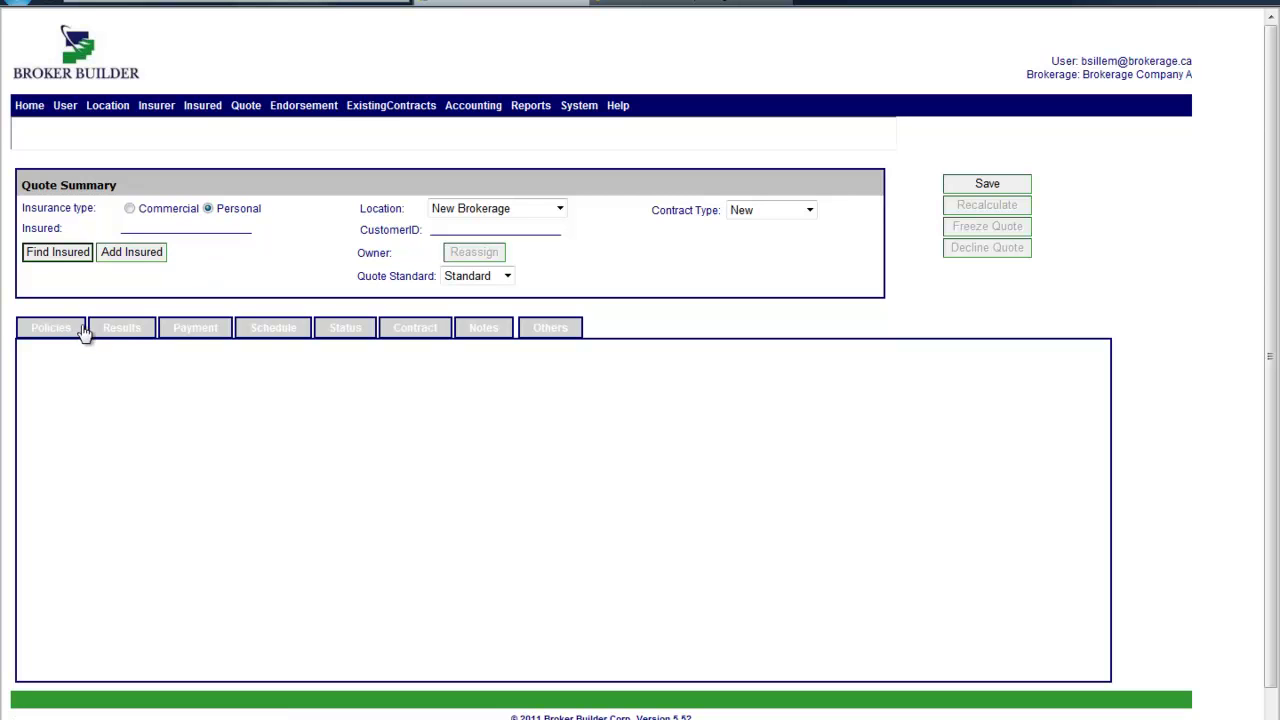
Open a new insured form and enter the client's first and last name, customer ID, street address, city and province.
{"action": "left_click", "coordinate": [142, 262]}
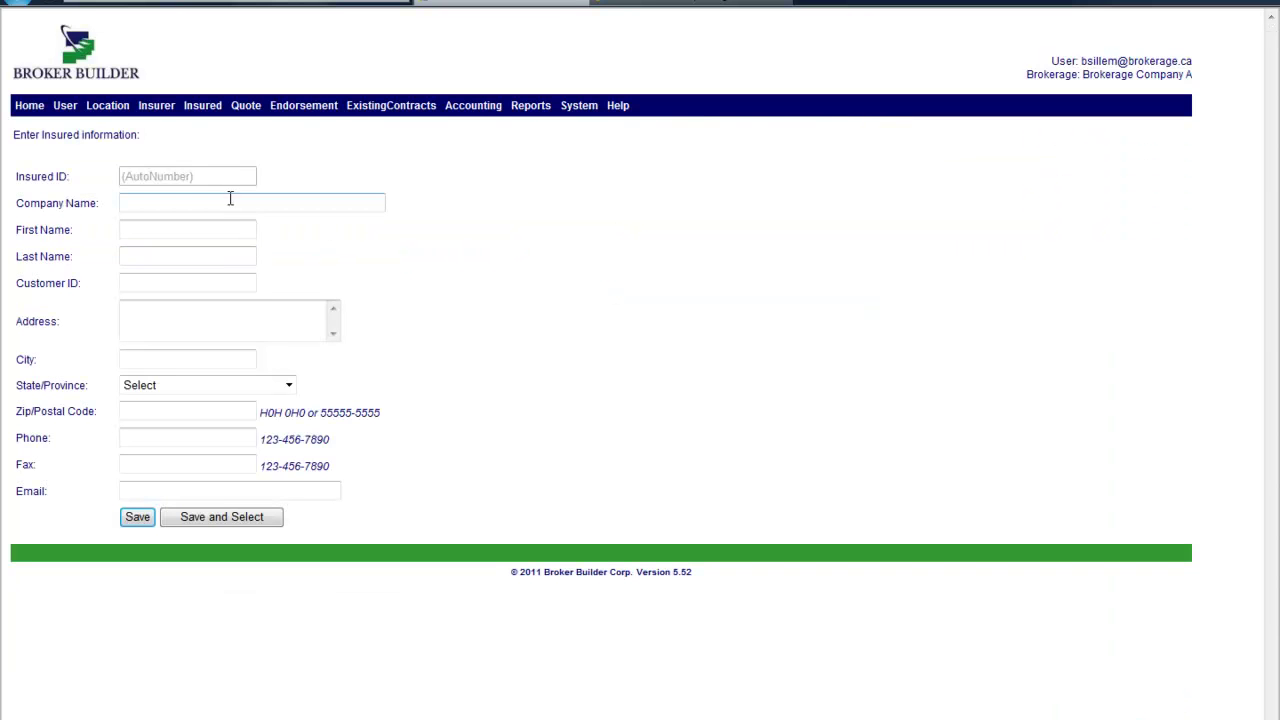
{"action": "left_click", "coordinate": [214, 229]}
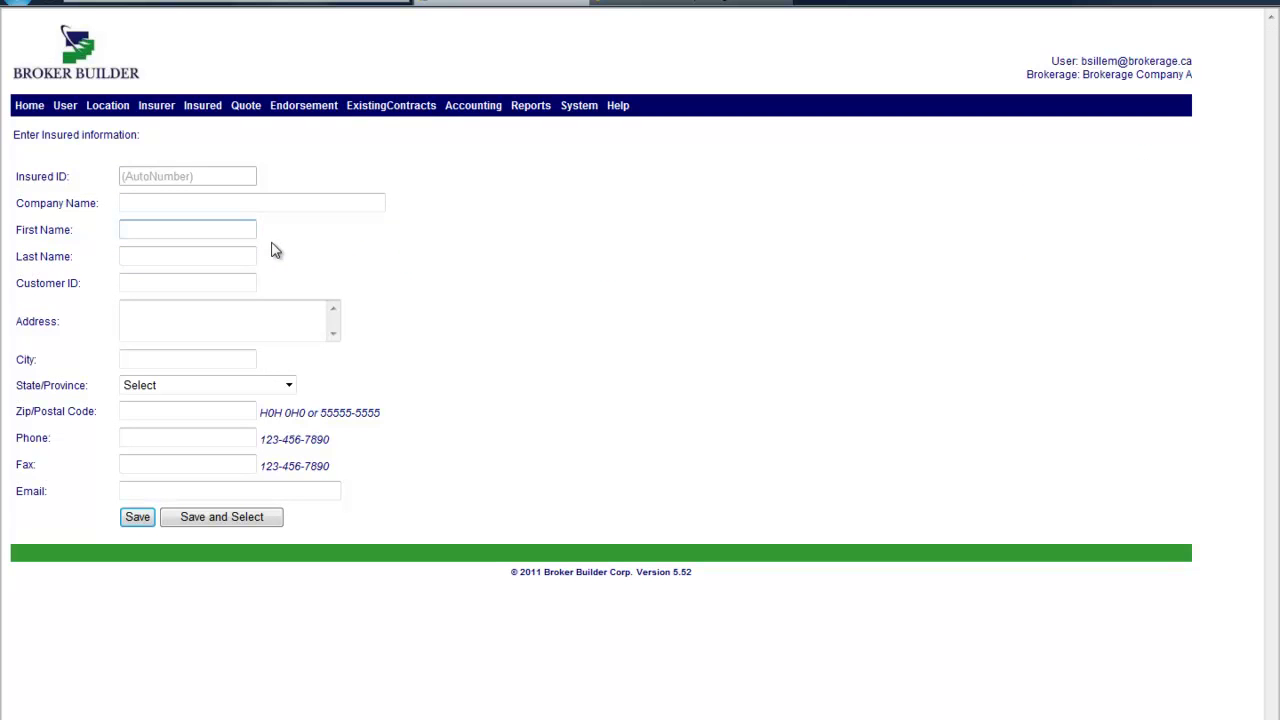
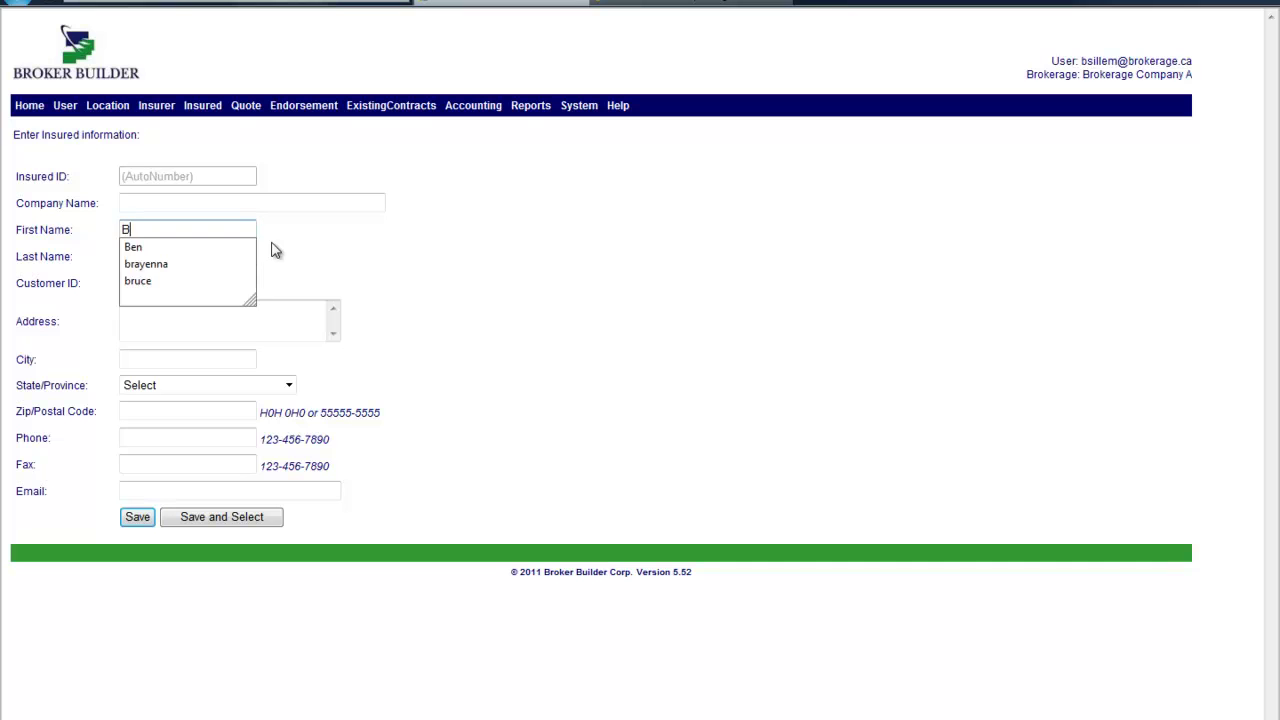
{"action": "key", "text": "Tab"}
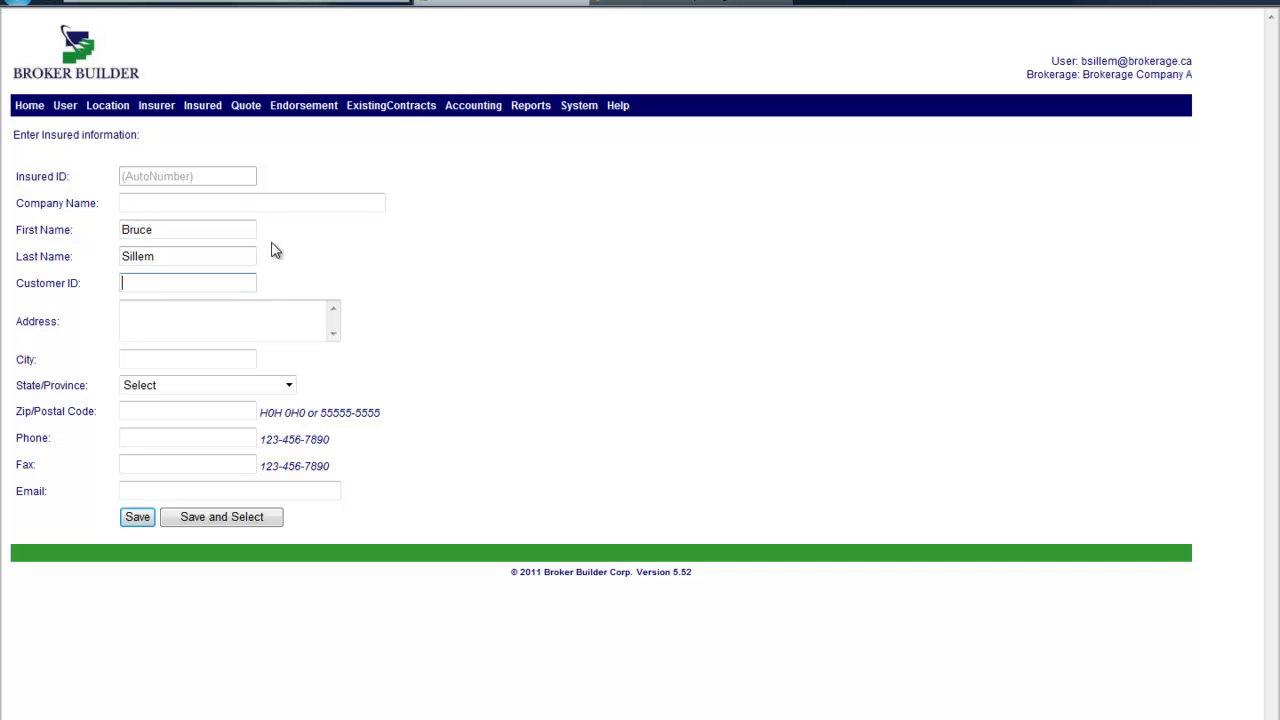
{"action": "key", "text": "Tab"}
{"action": "key", "text": "Tab"}
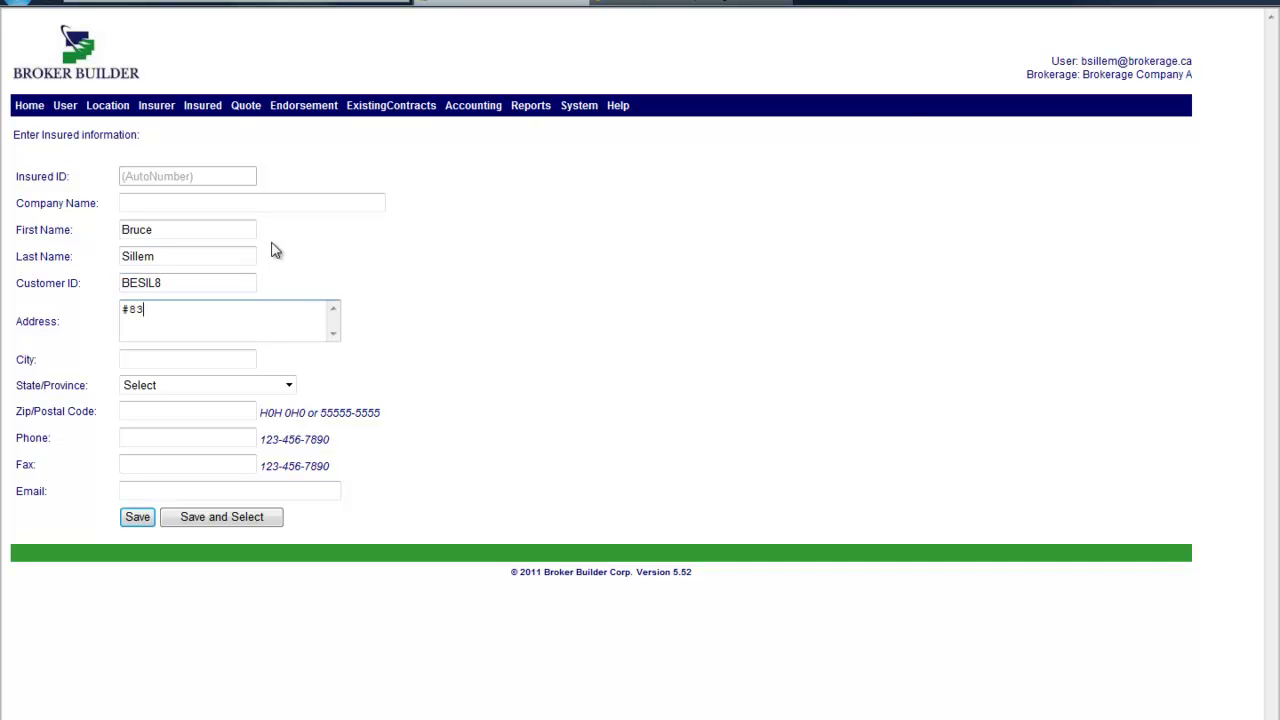
{"action": "key", "text": "Tab"}
{"action": "type", "text": "Calgary"}
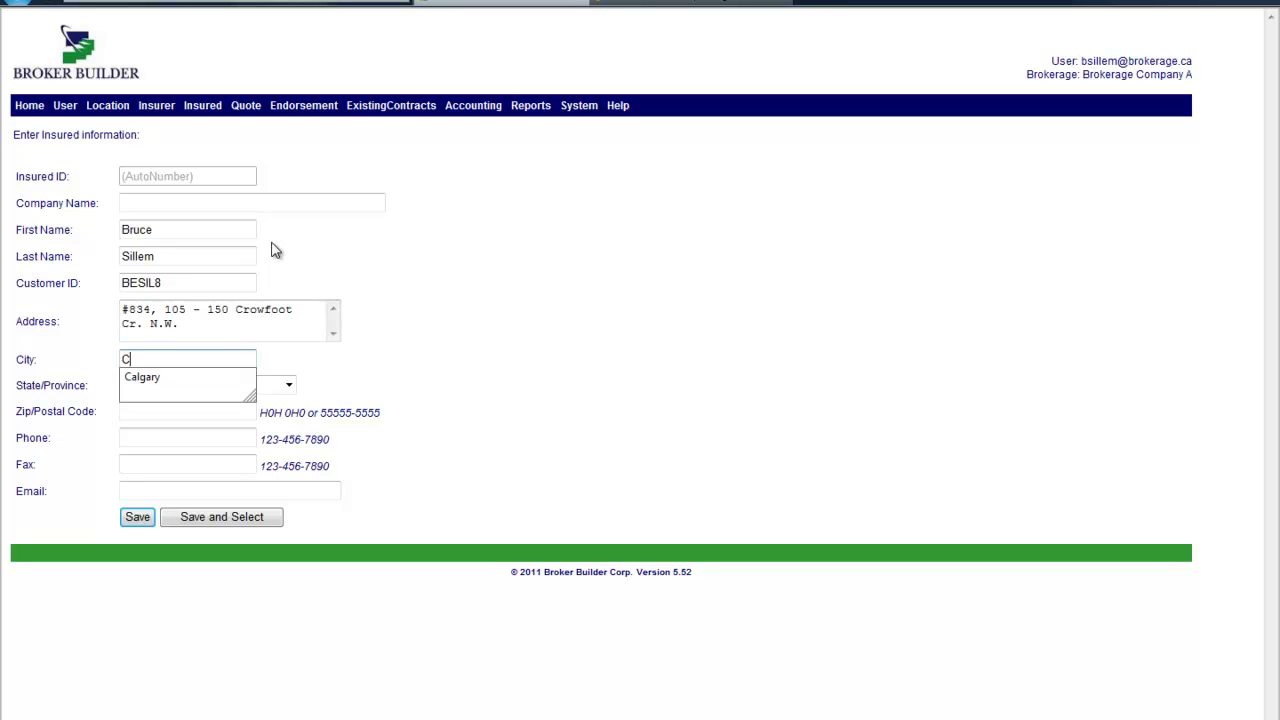
{"action": "key", "text": "Tab"}
{"action": "key", "text": "a"}
{"action": "key", "text": "Tab"}
Fill the insured's postal code, phone, fax and e-mail from the autocomplete suggestions.
{"action": "type", "text": "T3"}
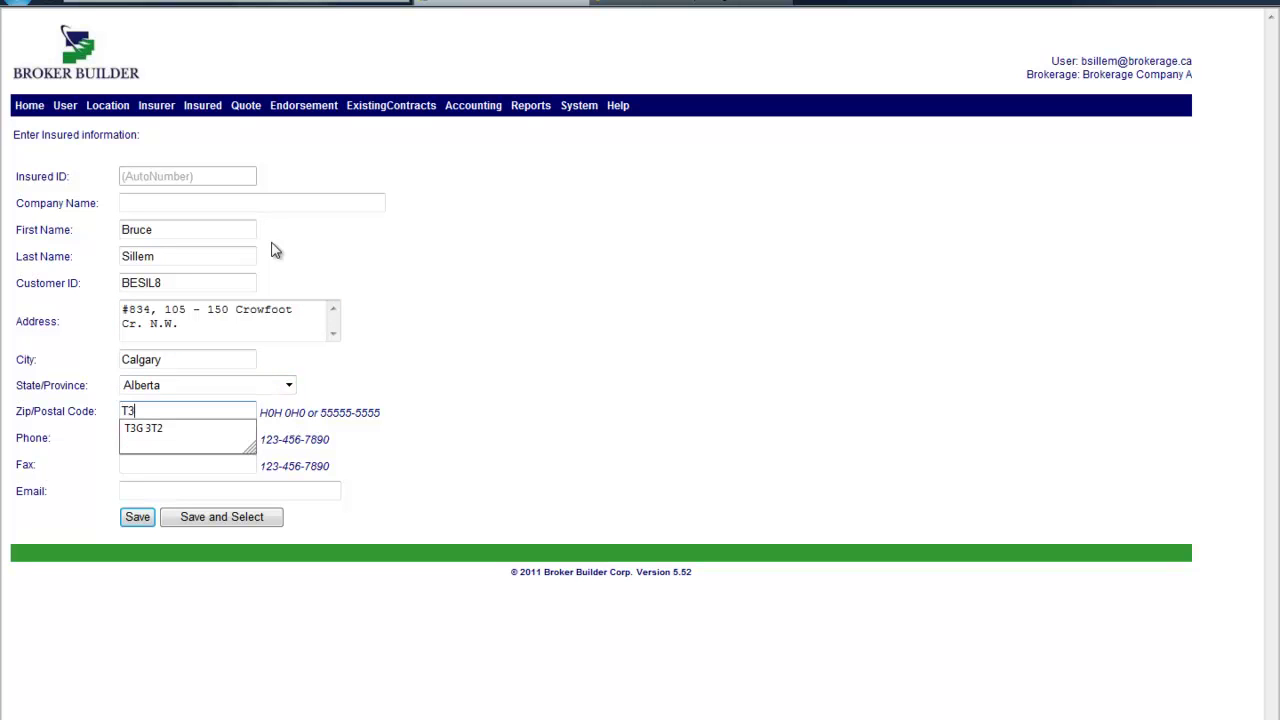
{"action": "key", "text": "BackSpace"}
{"action": "key", "text": "Down"}
{"action": "key", "text": "Return"}
{"action": "key", "text": "Tab"}
{"action": "type", "text": "877"}
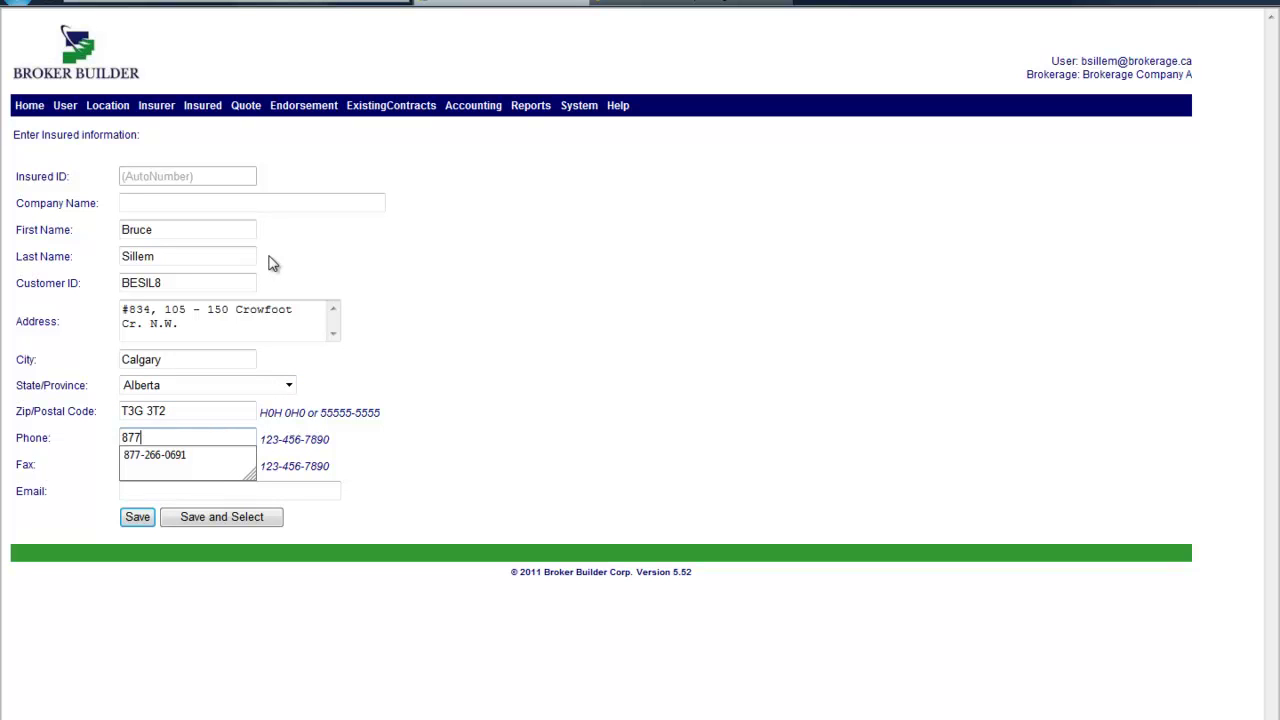
{"action": "key", "text": "Down"}
{"action": "key", "text": "Return"}
{"action": "key", "text": "Tab"}
{"action": "type", "text": "8"}
{"action": "key", "text": "Down"}
{"action": "key", "text": "Return"}
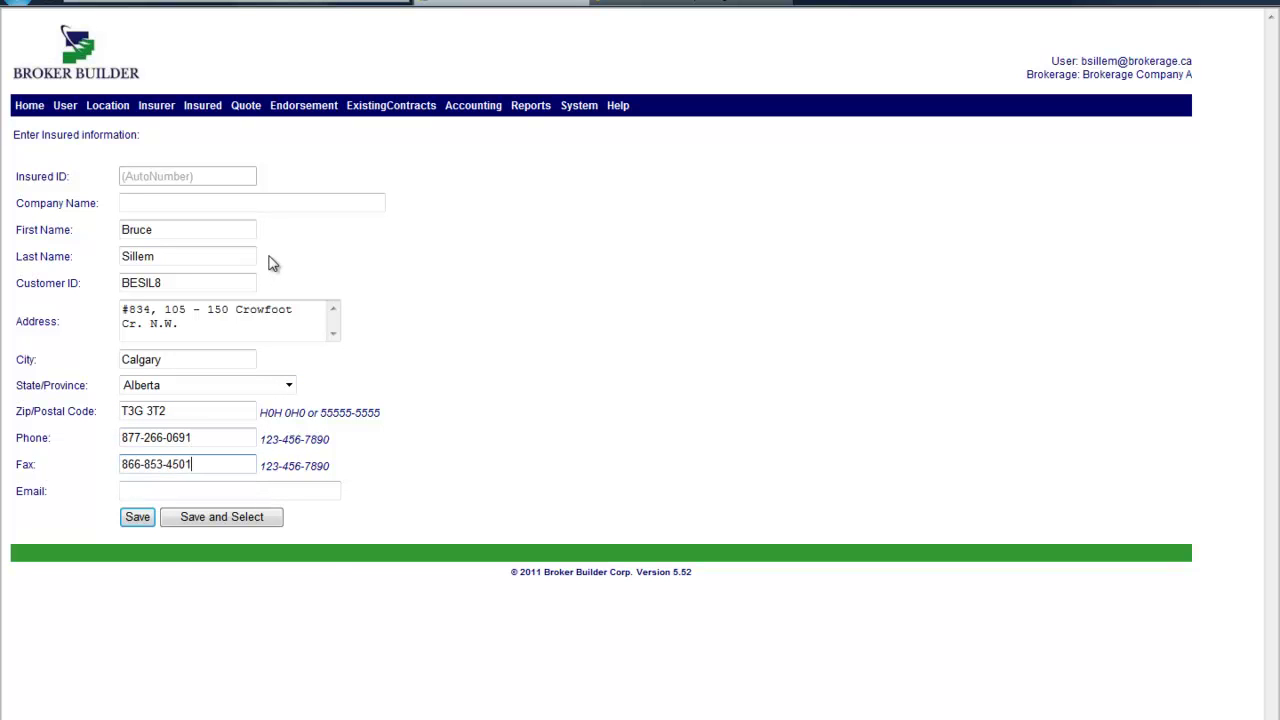
{"action": "key", "text": "Tab"}
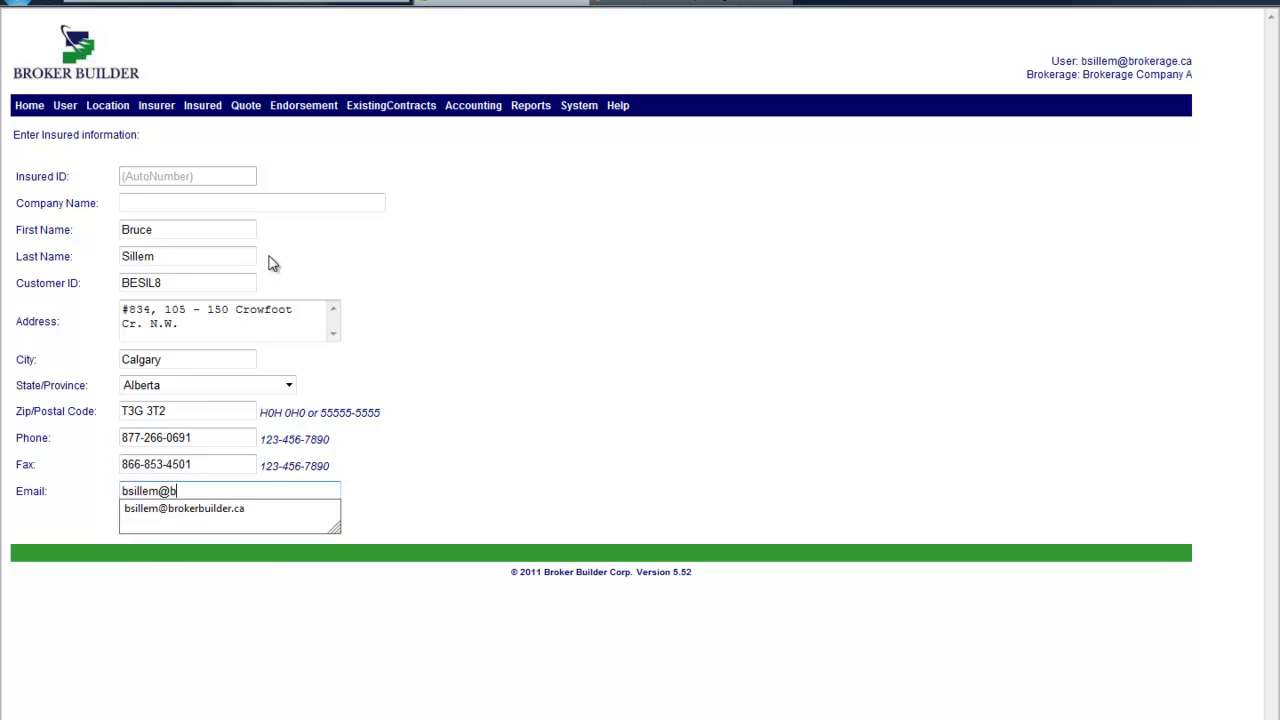
{"action": "key", "text": "Down"}
{"action": "key", "text": "Return"}
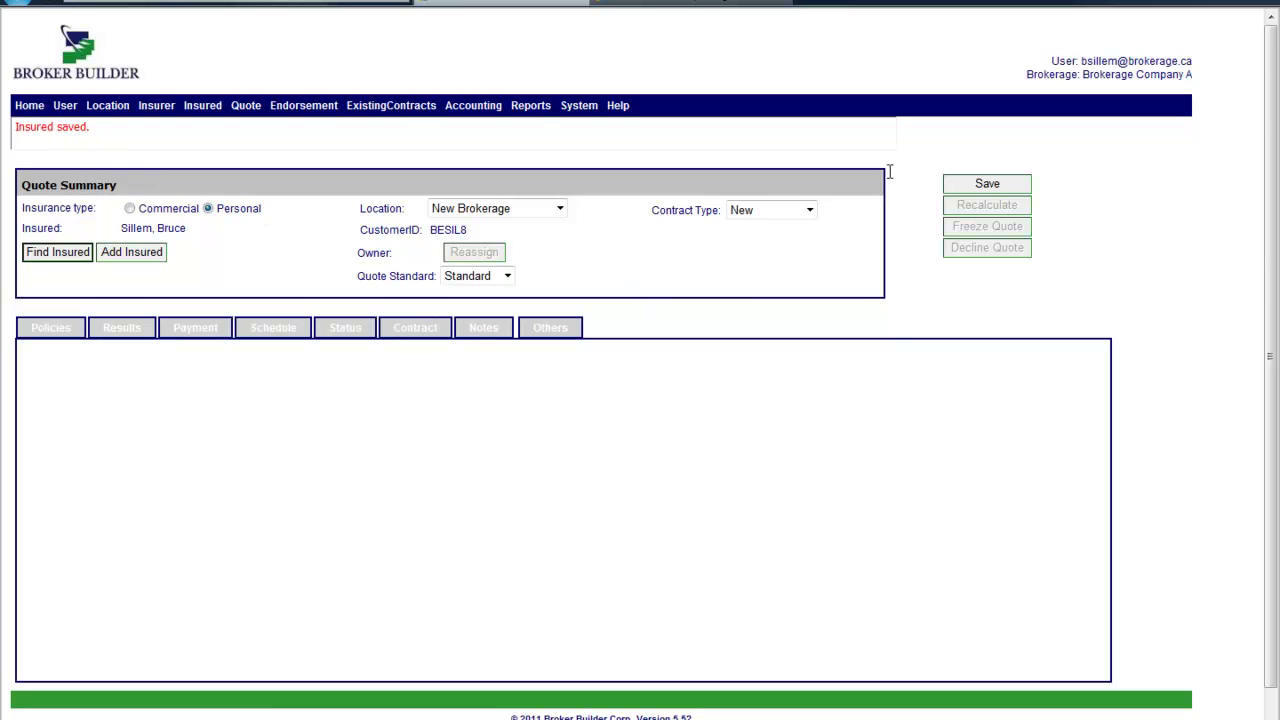
Save the quote with the new insured attached, creating quote 710.
{"action": "left_click", "coordinate": [985, 184]}
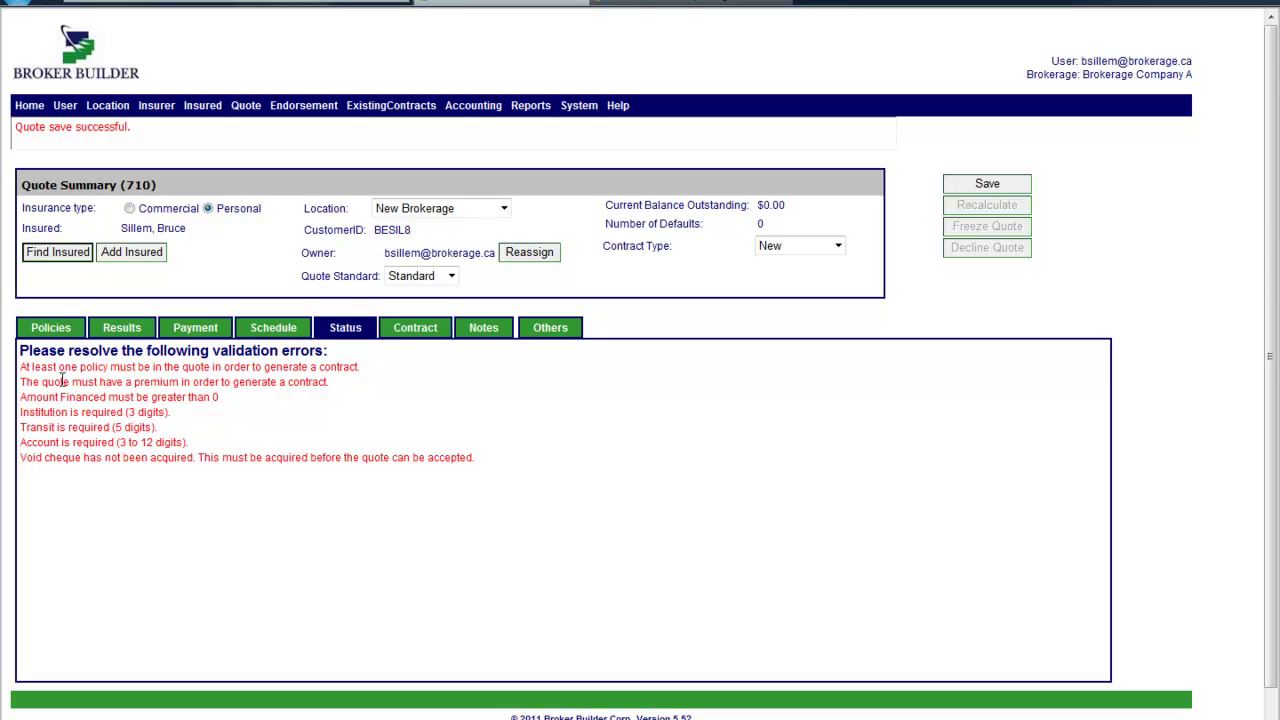
Add a new policy to quote 710 with Equipment coverage and a 1500 premium.
{"action": "left_click", "coordinate": [52, 328]}
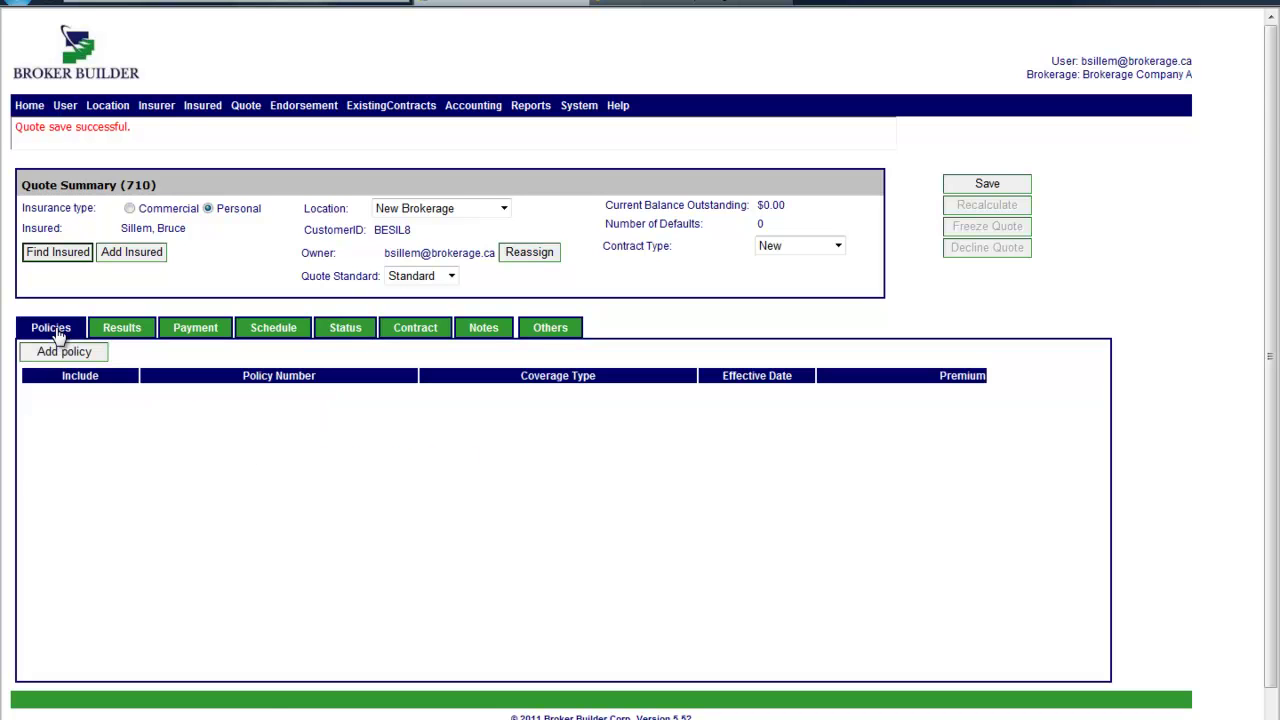
{"action": "left_click", "coordinate": [87, 360]}
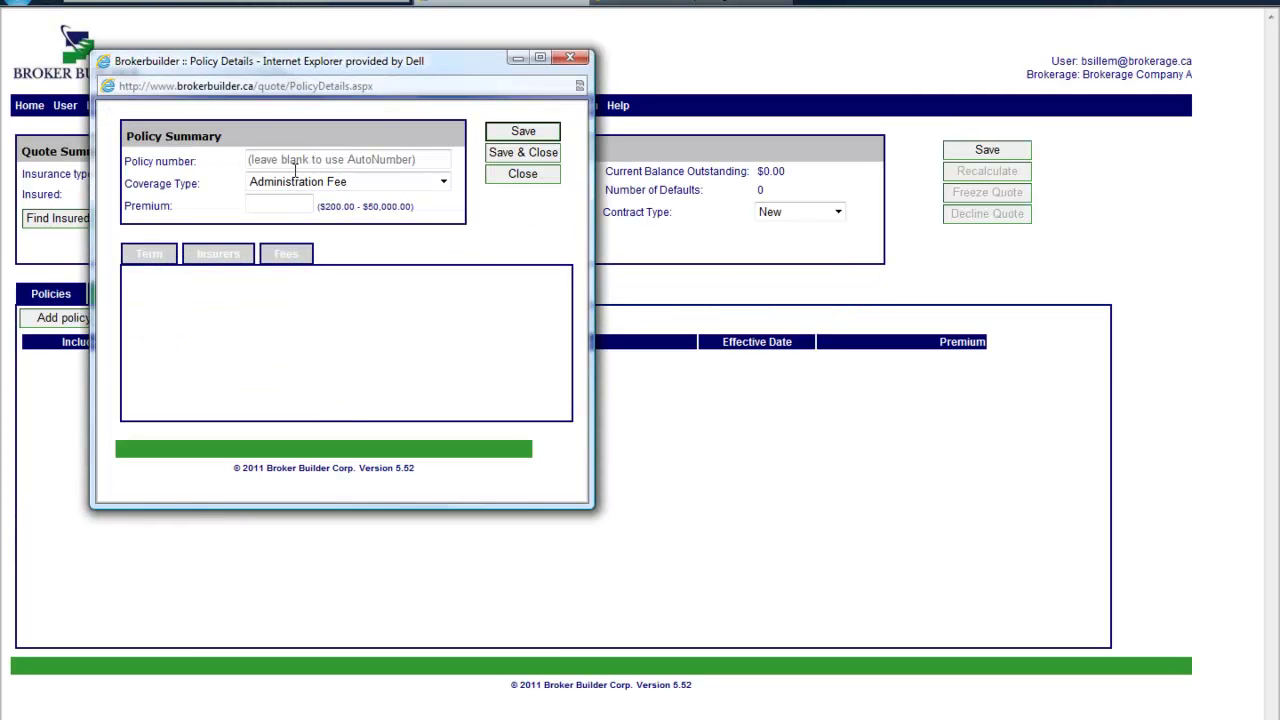
{"action": "left_click", "coordinate": [444, 183]}
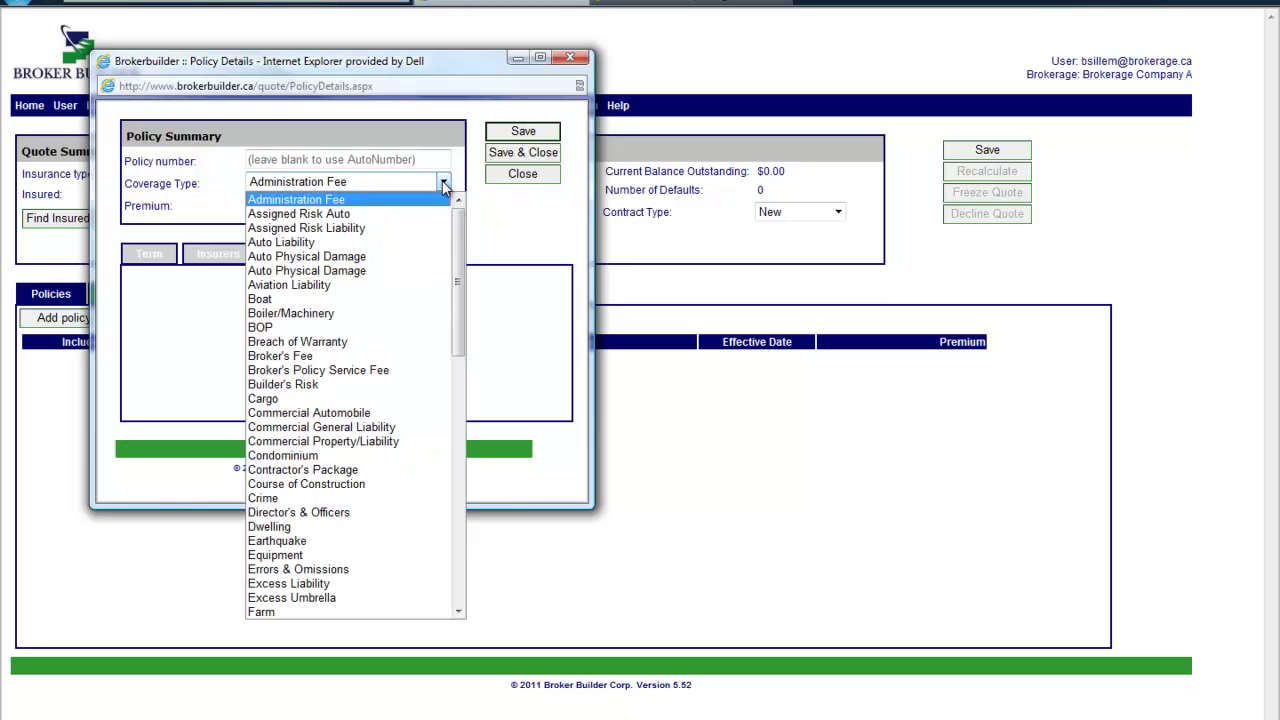
{"action": "left_click", "coordinate": [353, 428]}
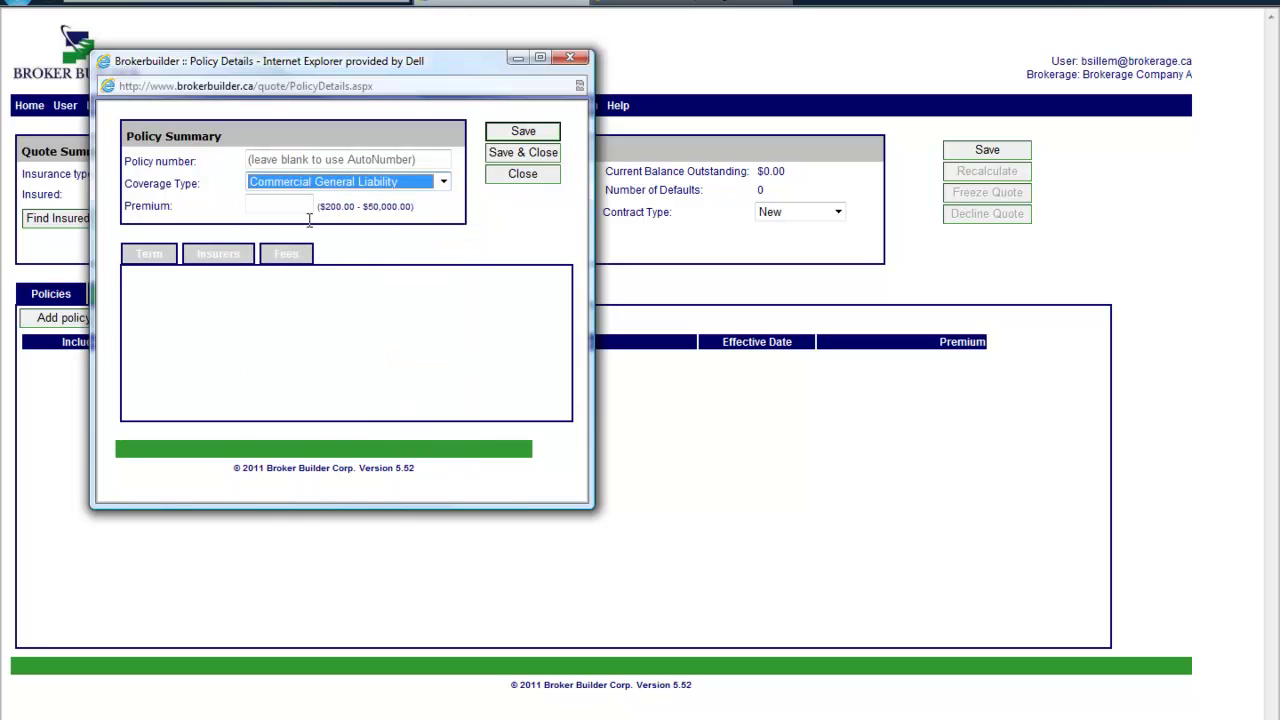
{"action": "left_click", "coordinate": [444, 183]}
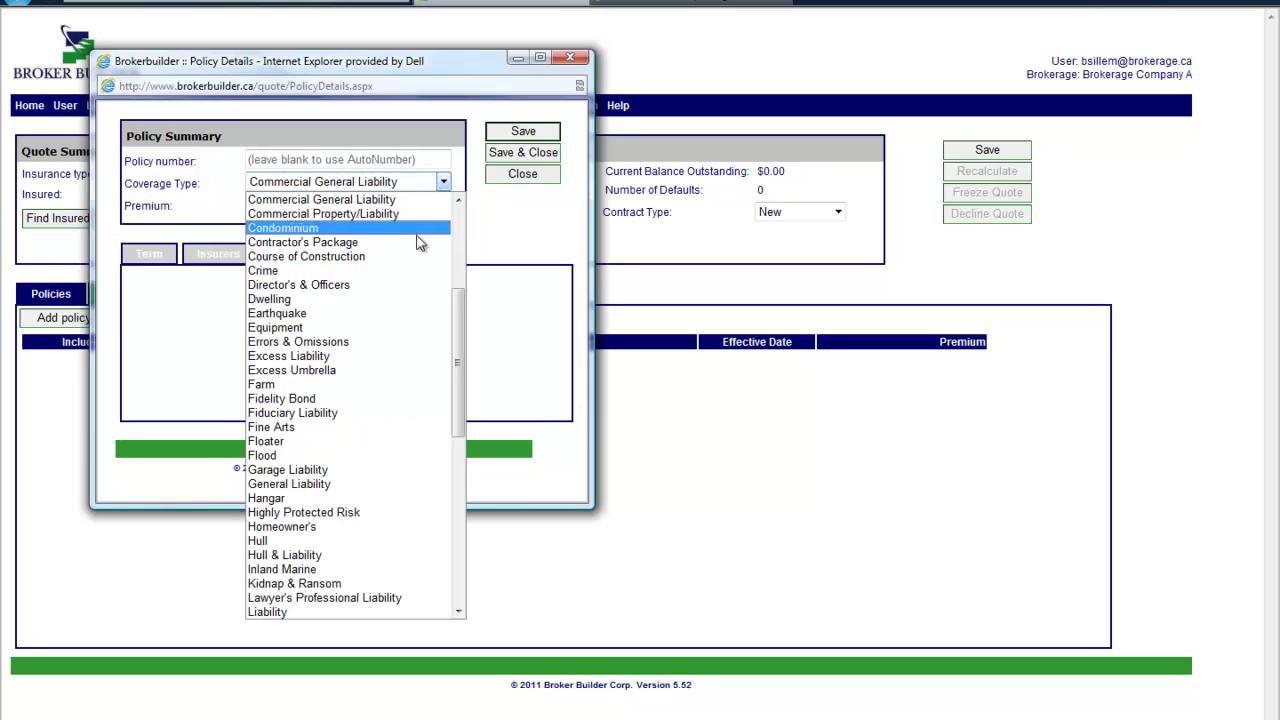
{"action": "left_click", "coordinate": [363, 327]}
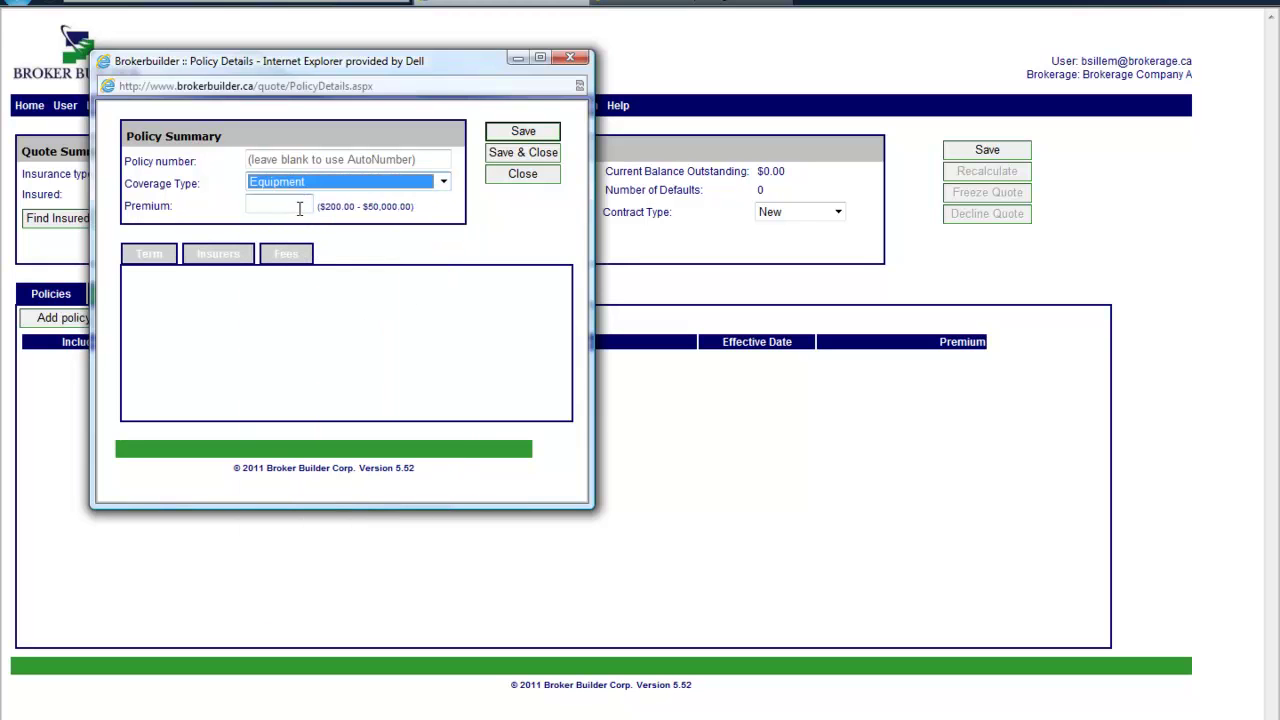
{"action": "left_click", "coordinate": [299, 208]}
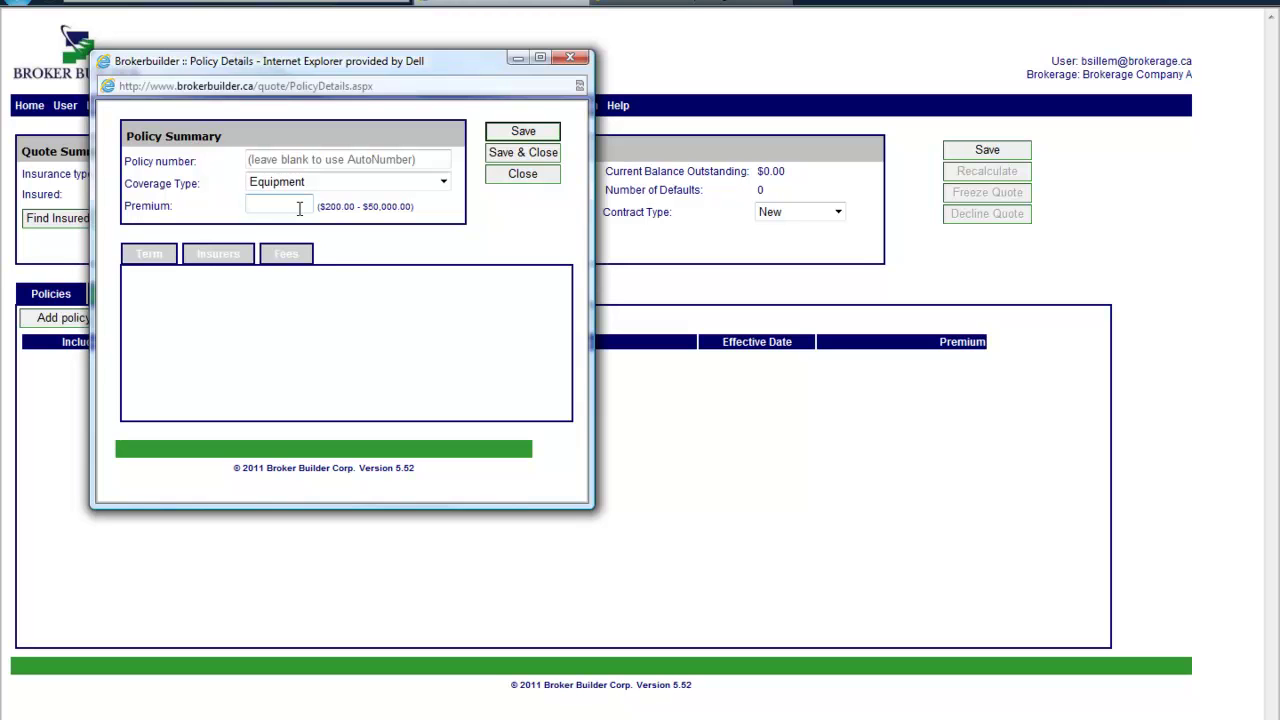
{"action": "type", "text": "1500"}
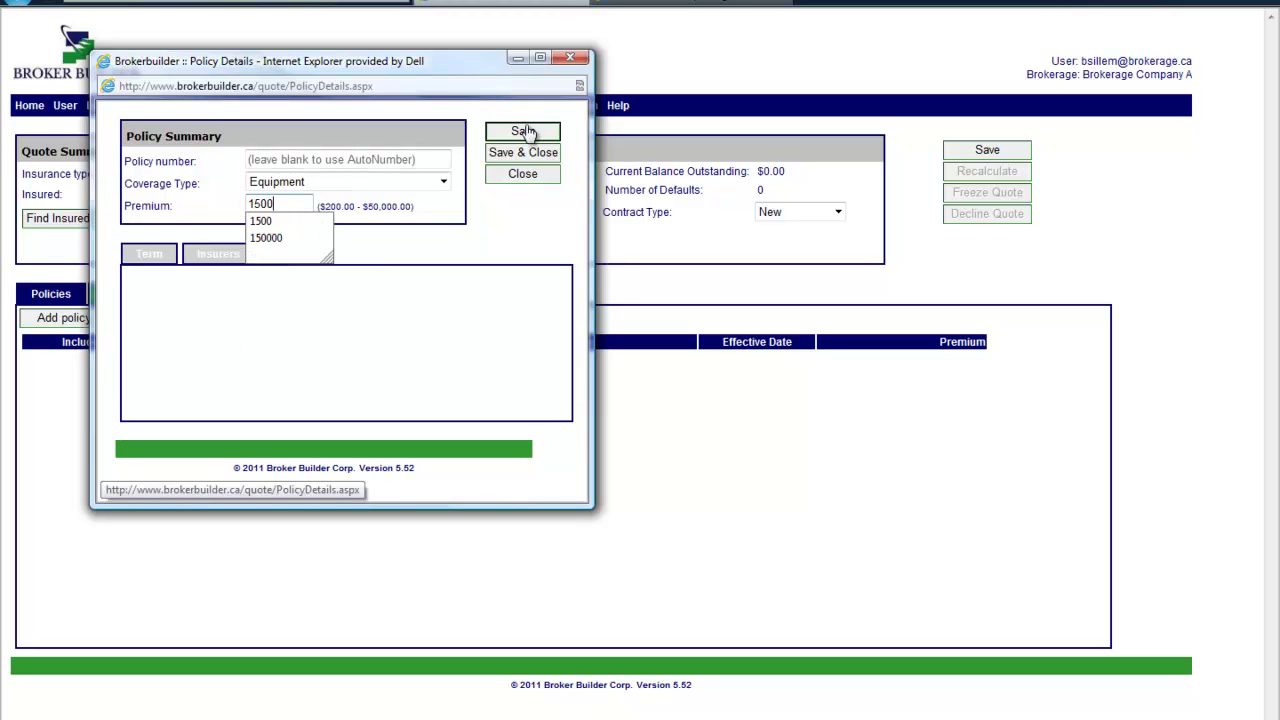
Save the Equipment policy, add Test insurer company as its 100% insurer, and close it.
{"action": "left_click", "coordinate": [524, 134]}
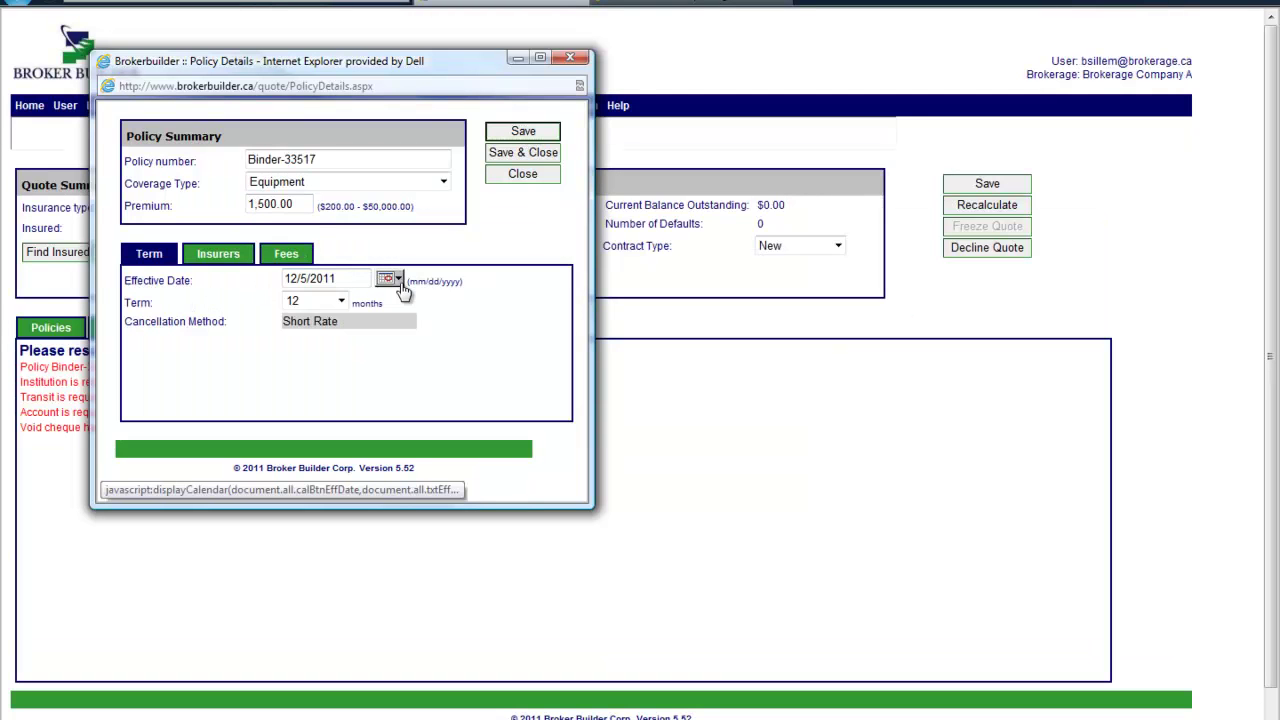
{"action": "left_click", "coordinate": [221, 260]}
{"action": "left_click", "coordinate": [471, 304]}
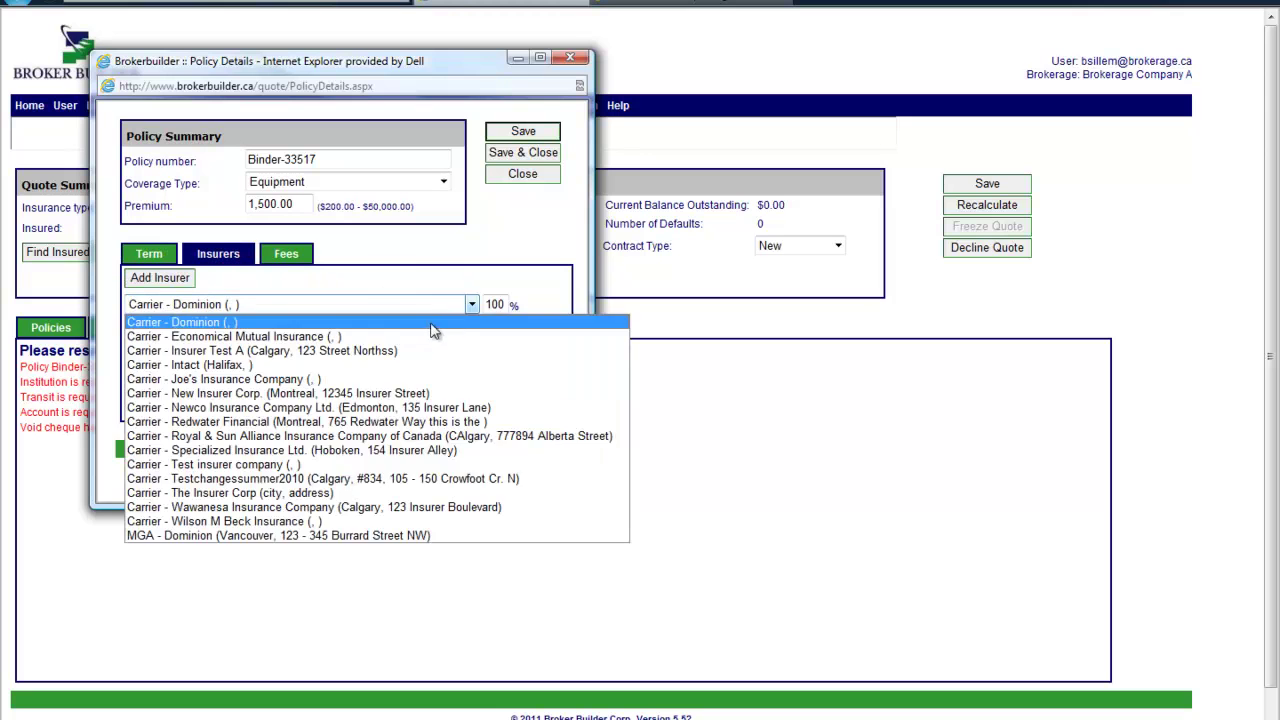
{"action": "left_click", "coordinate": [274, 465]}
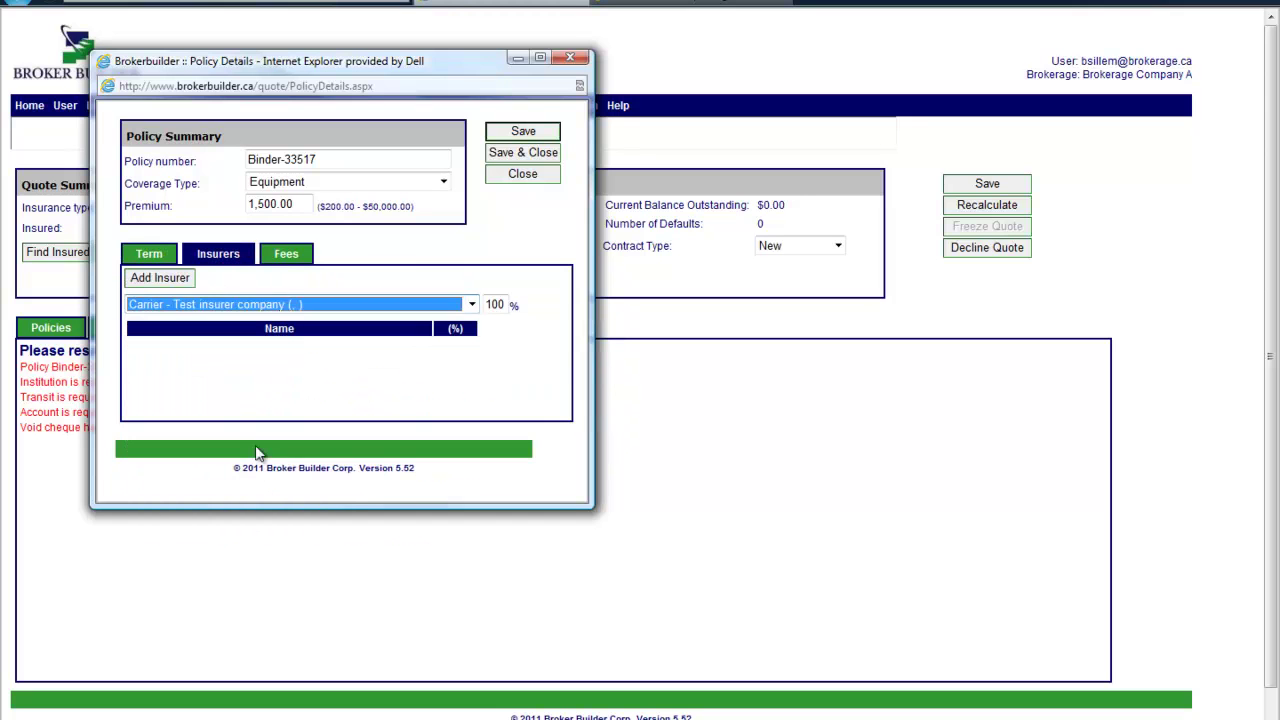
{"action": "left_click", "coordinate": [172, 284]}
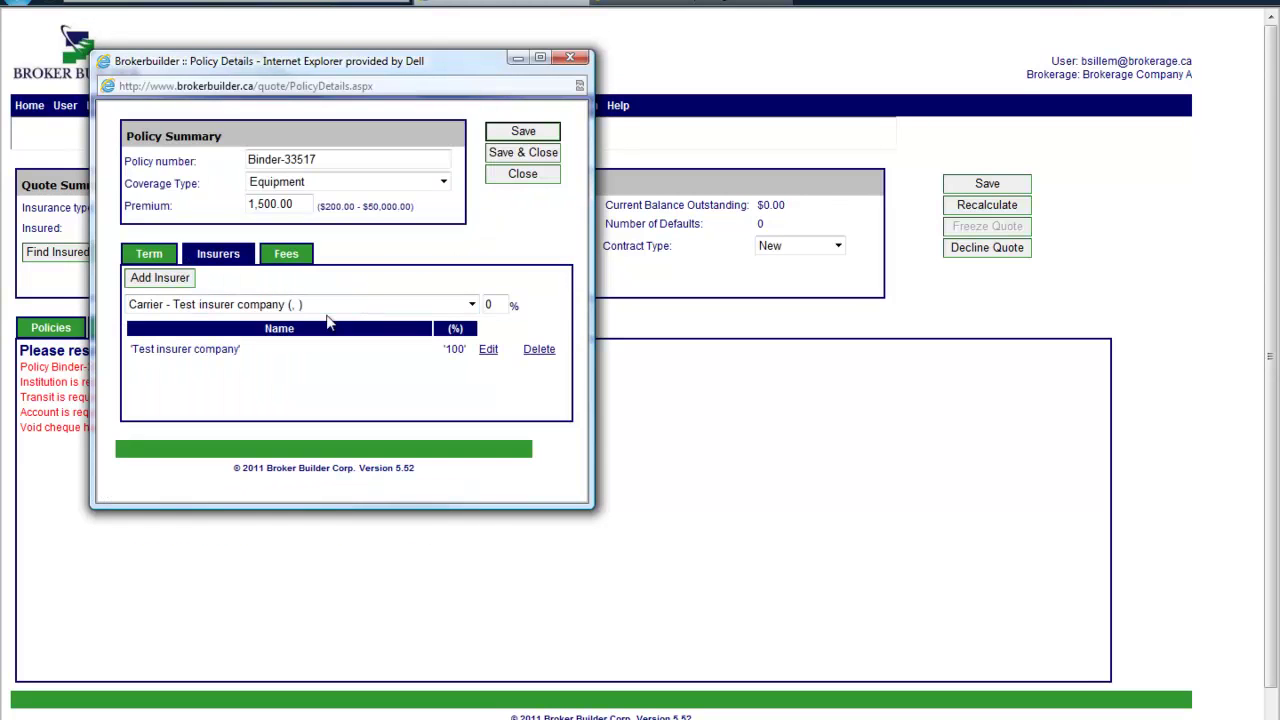
{"action": "left_click", "coordinate": [524, 153]}
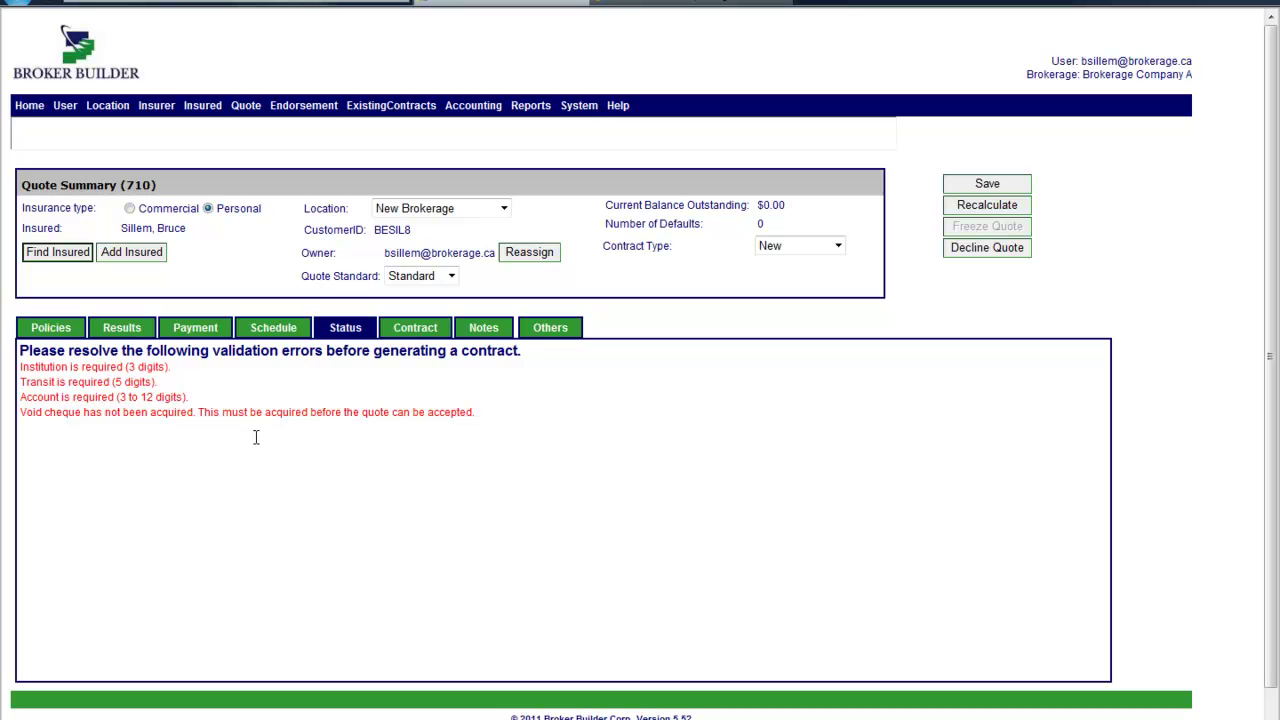
Set quote 710's payment to Post Dated Cheque, mark cheques collected from insured, and save.
{"action": "left_click", "coordinate": [205, 330]}
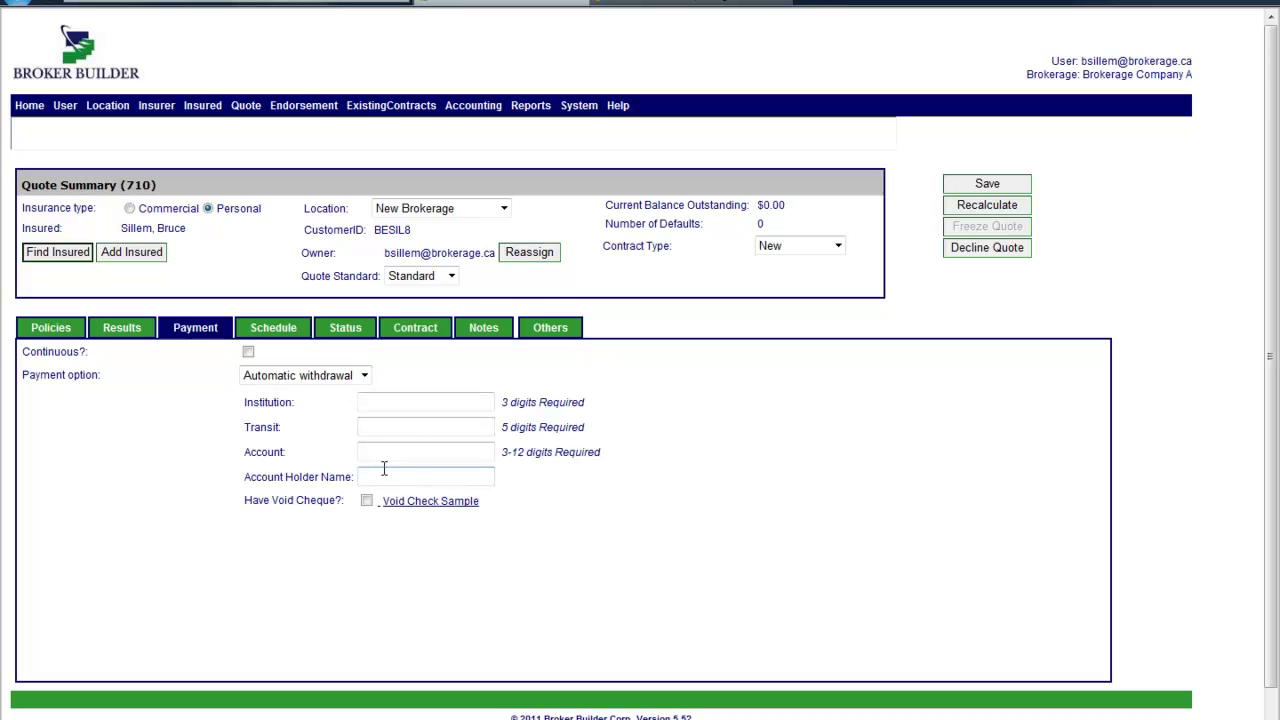
{"action": "left_click", "coordinate": [365, 378]}
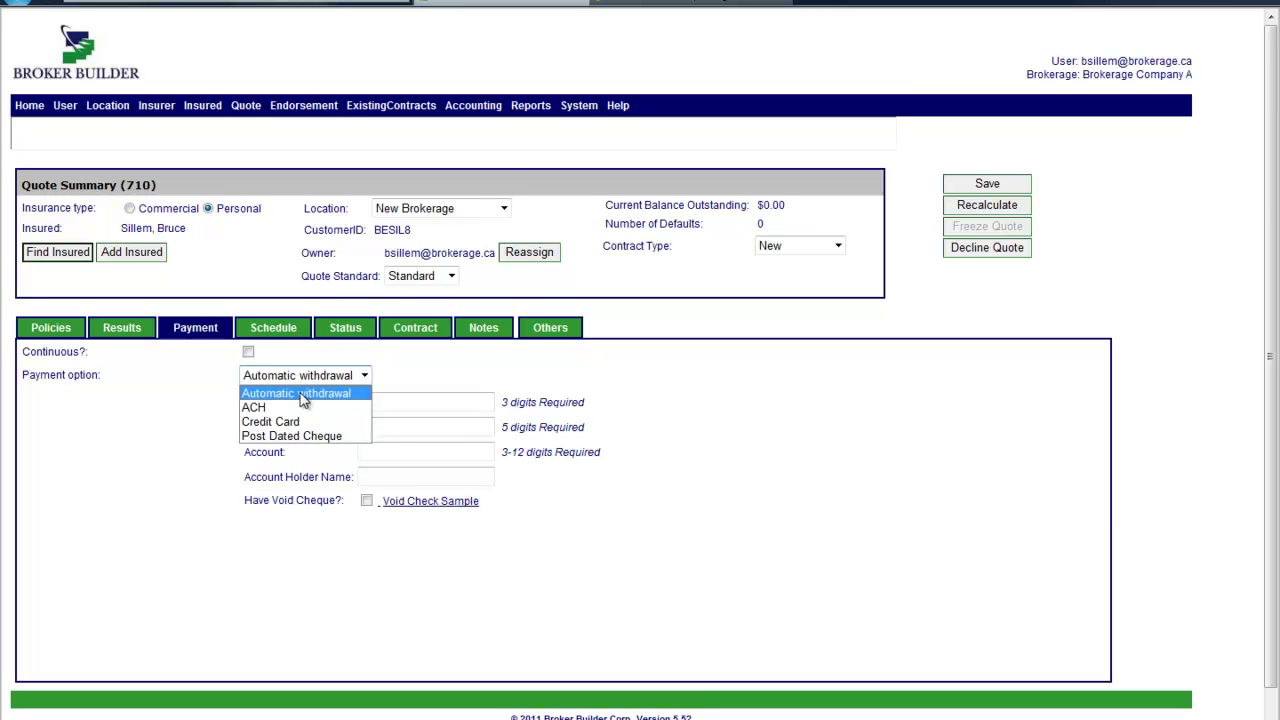
{"action": "left_click", "coordinate": [287, 437]}
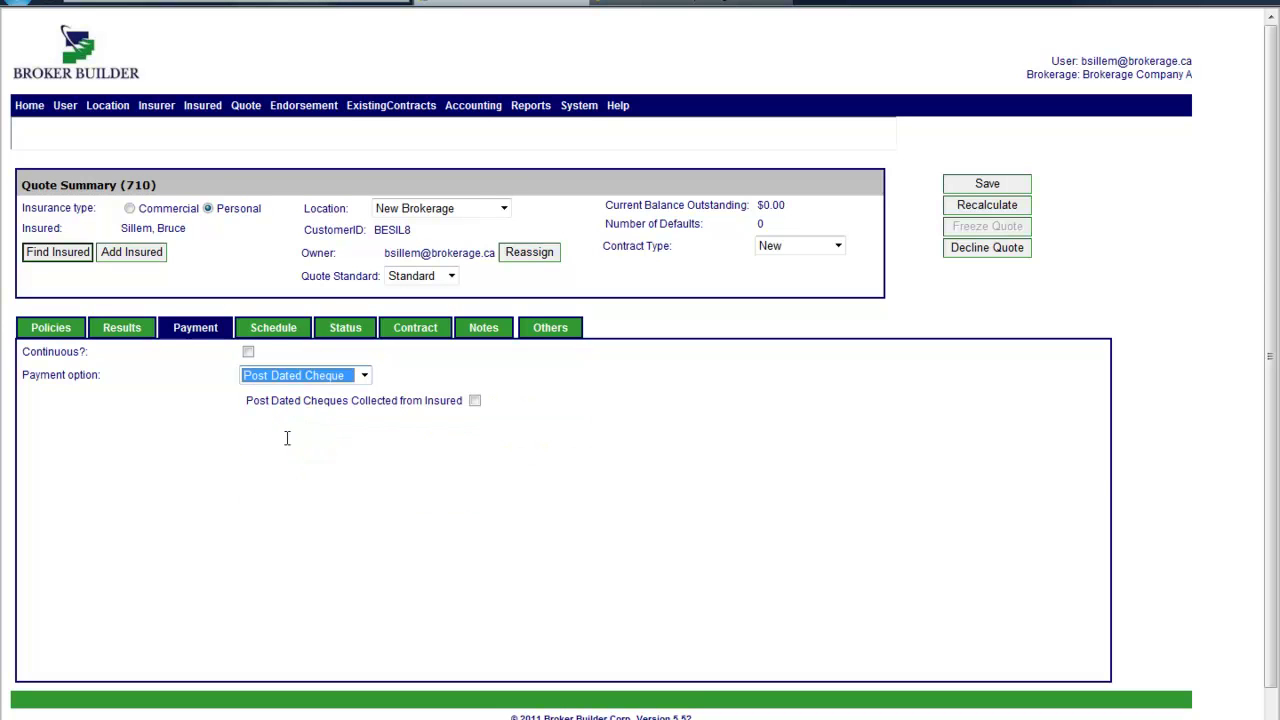
{"action": "left_click", "coordinate": [475, 400]}
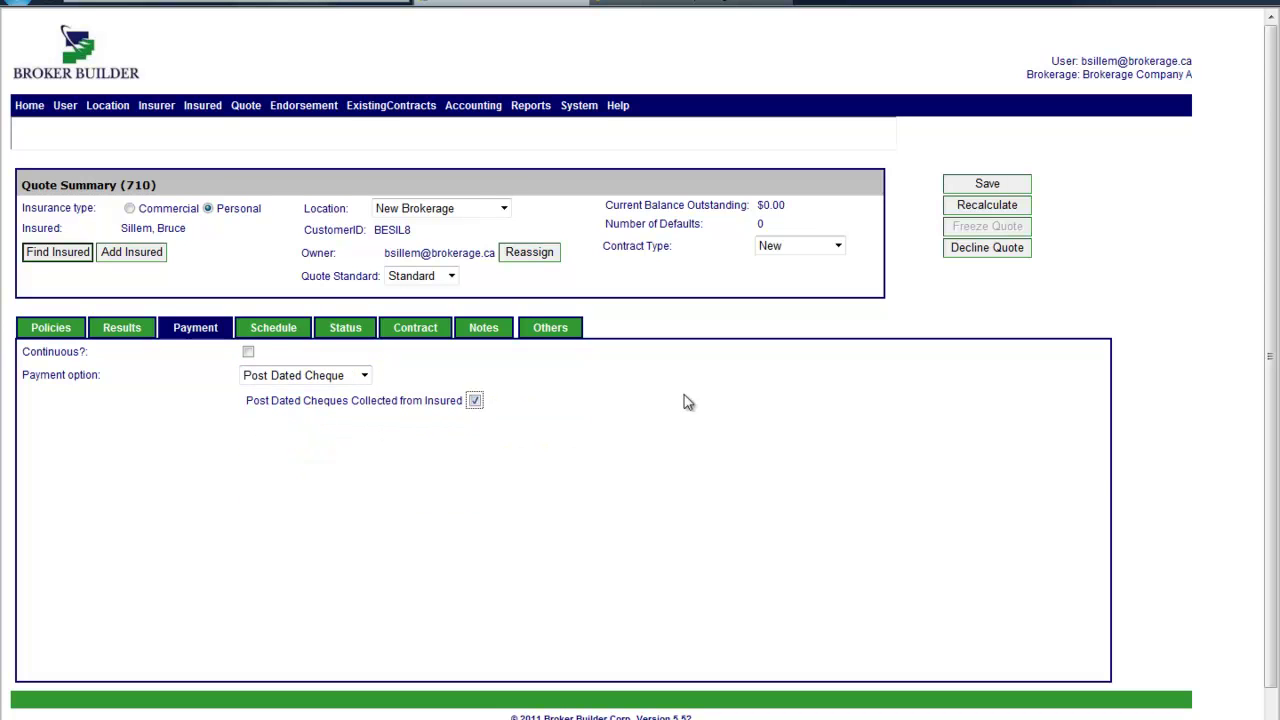
{"action": "left_click", "coordinate": [987, 184]}
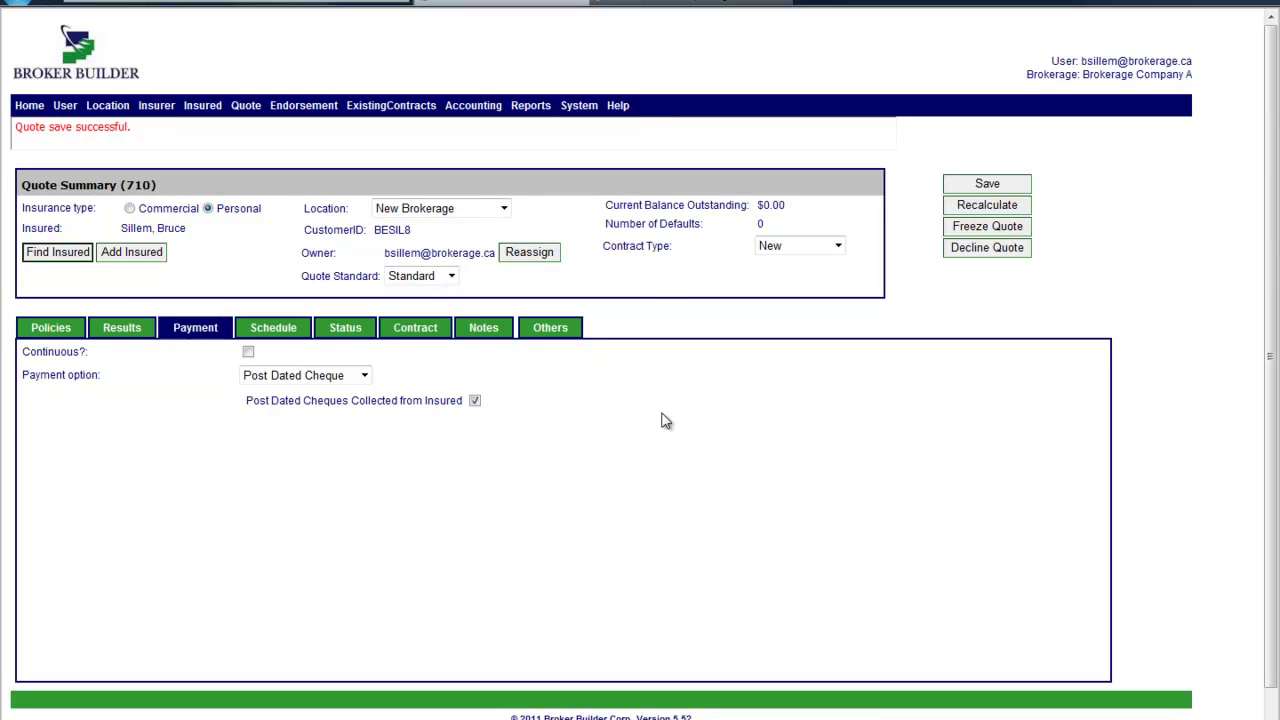
Generate the finance contract PDF pfa_710.pdf and open it in Adobe Reader.
{"action": "left_click", "coordinate": [409, 335]}
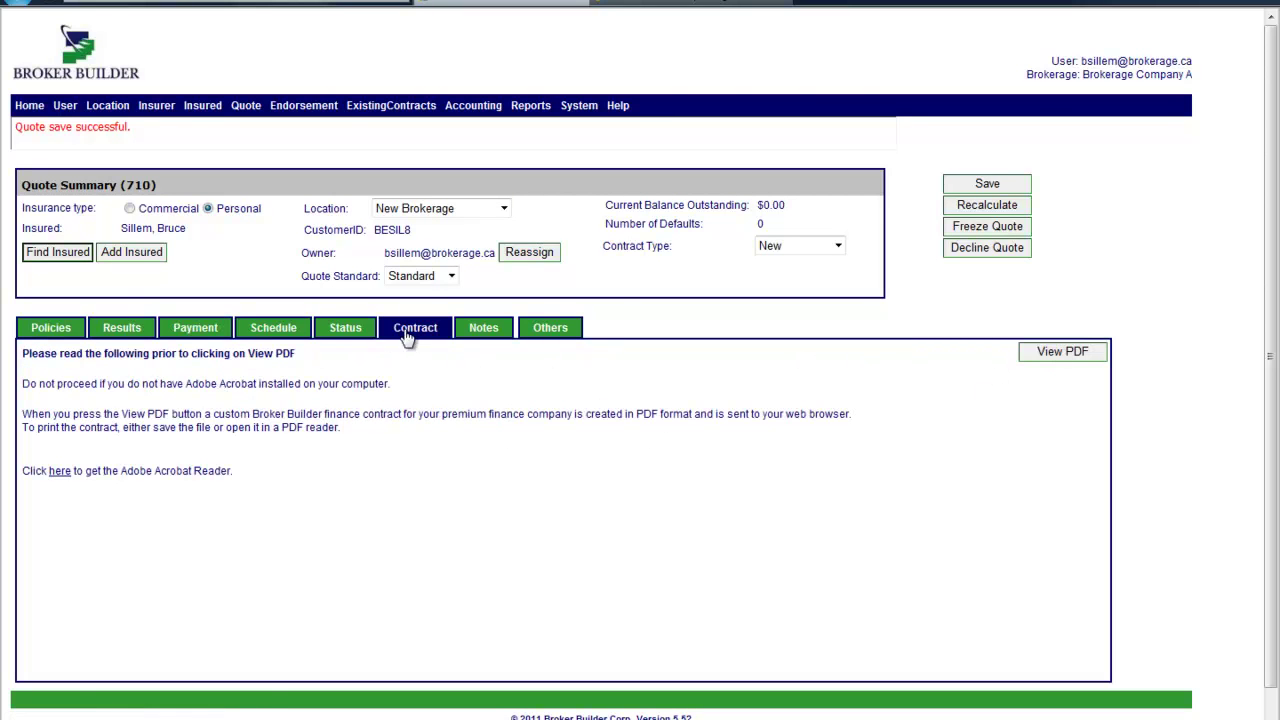
{"action": "left_click", "coordinate": [1045, 356]}
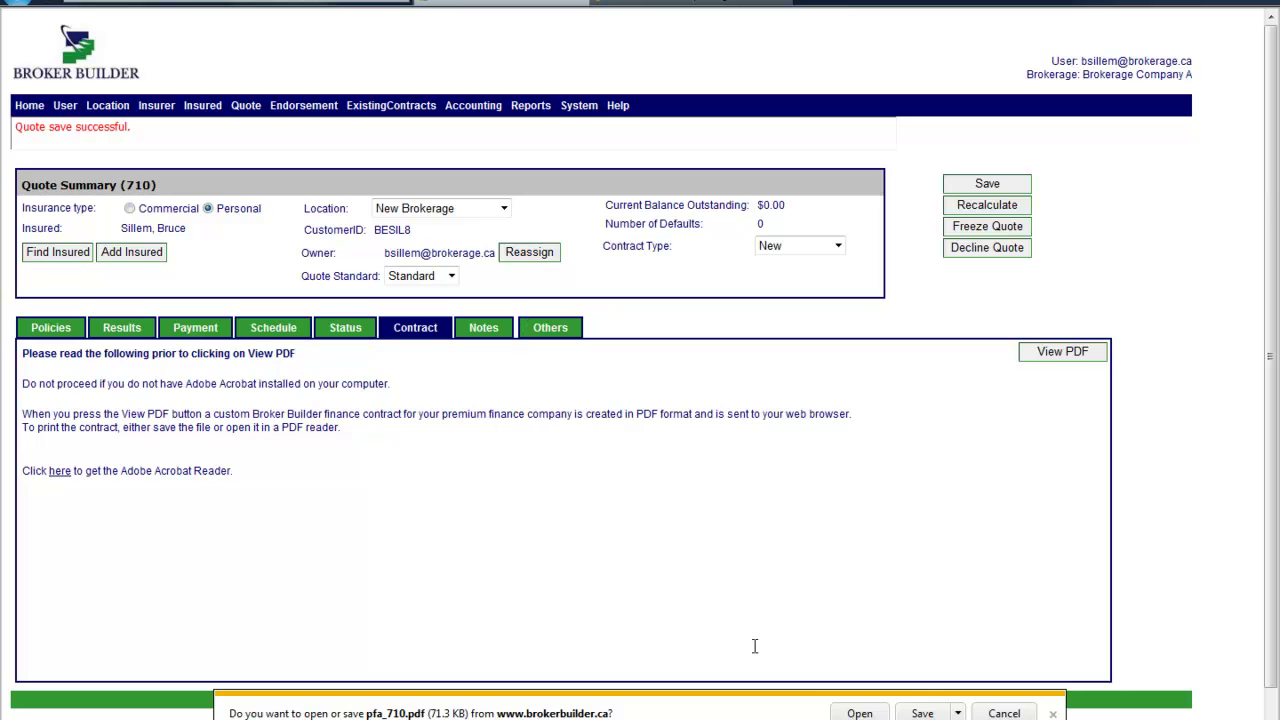
{"action": "left_click", "coordinate": [858, 713]}
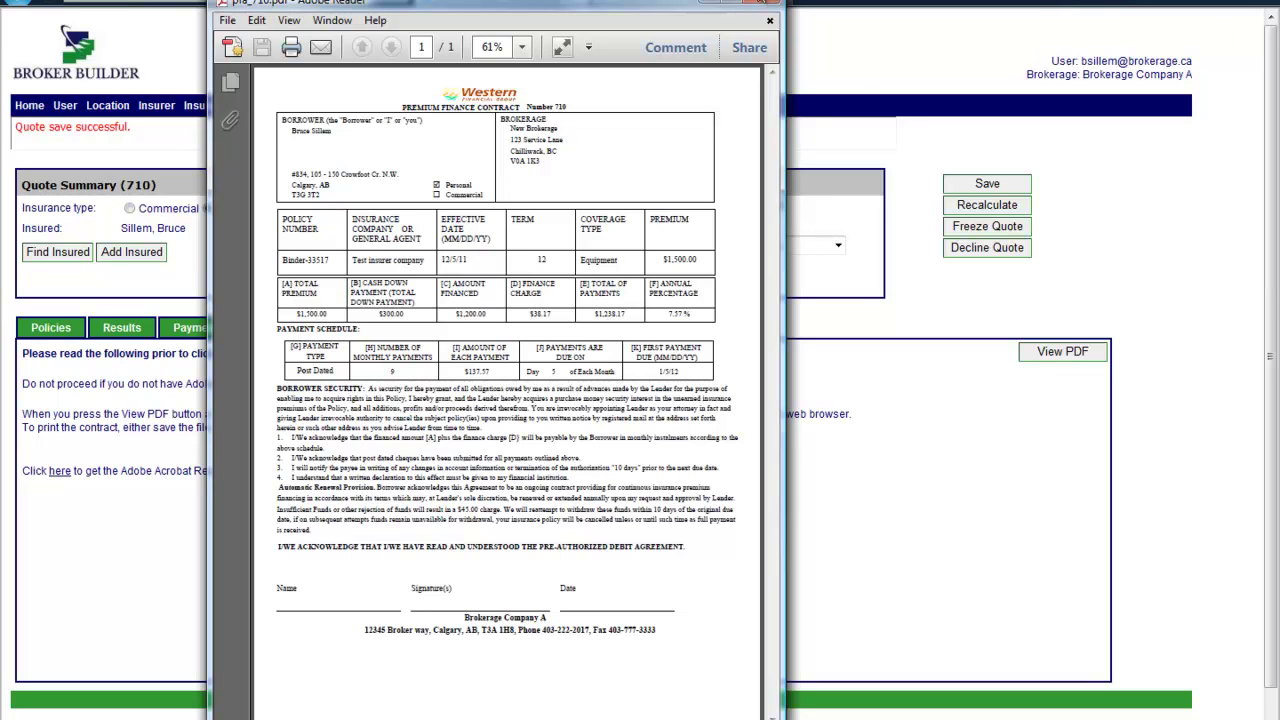
Close the contract PDF and review the nine $137.57 monthly payments on the Schedule tab.
{"action": "left_click", "coordinate": [768, 5]}
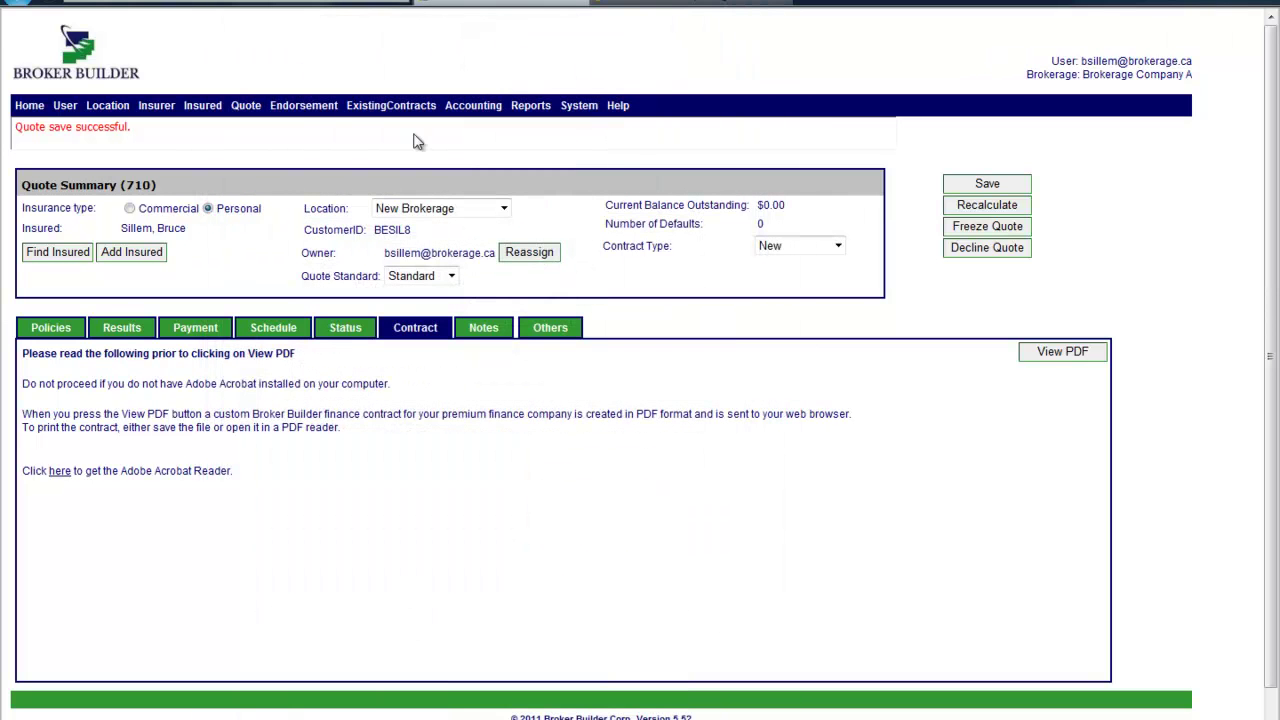
{"action": "left_click", "coordinate": [276, 336]}
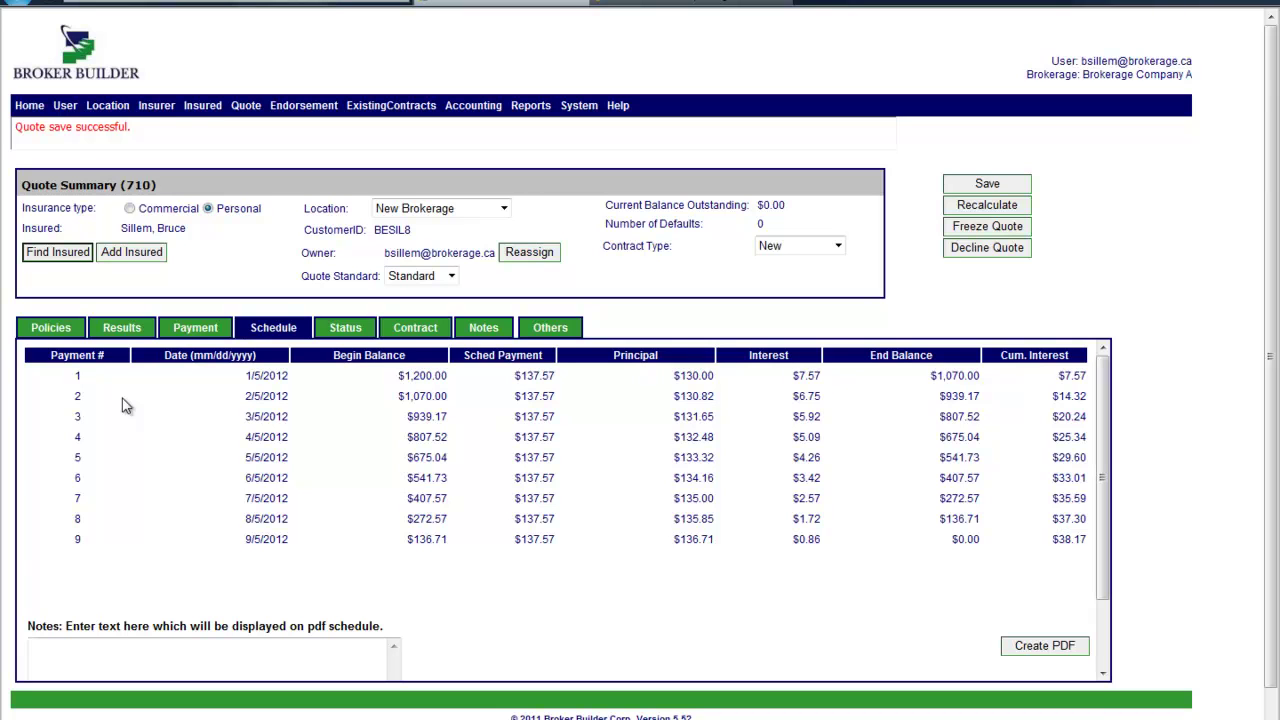
{"action": "left_click", "coordinate": [123, 331]}
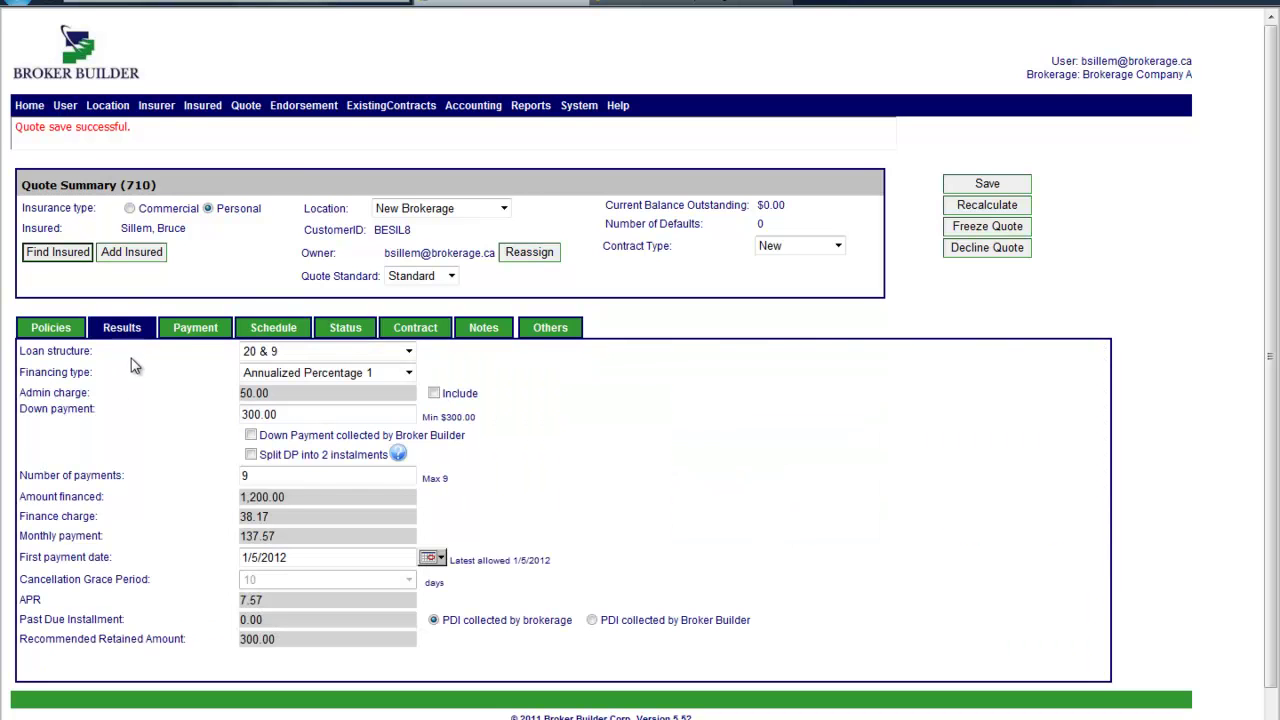